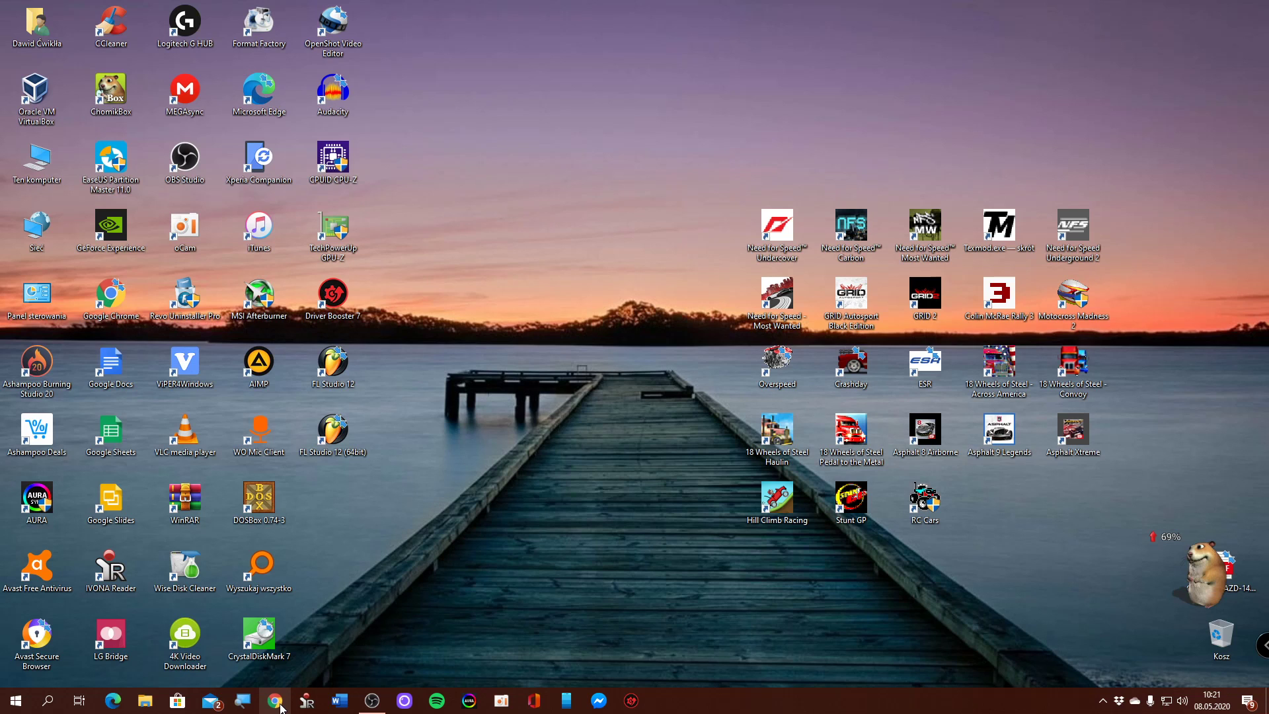
- Open Google Chrome and go to the DeepL translator page at deepl.com/translator
{"action": "left_click", "coordinate": [280, 707]}
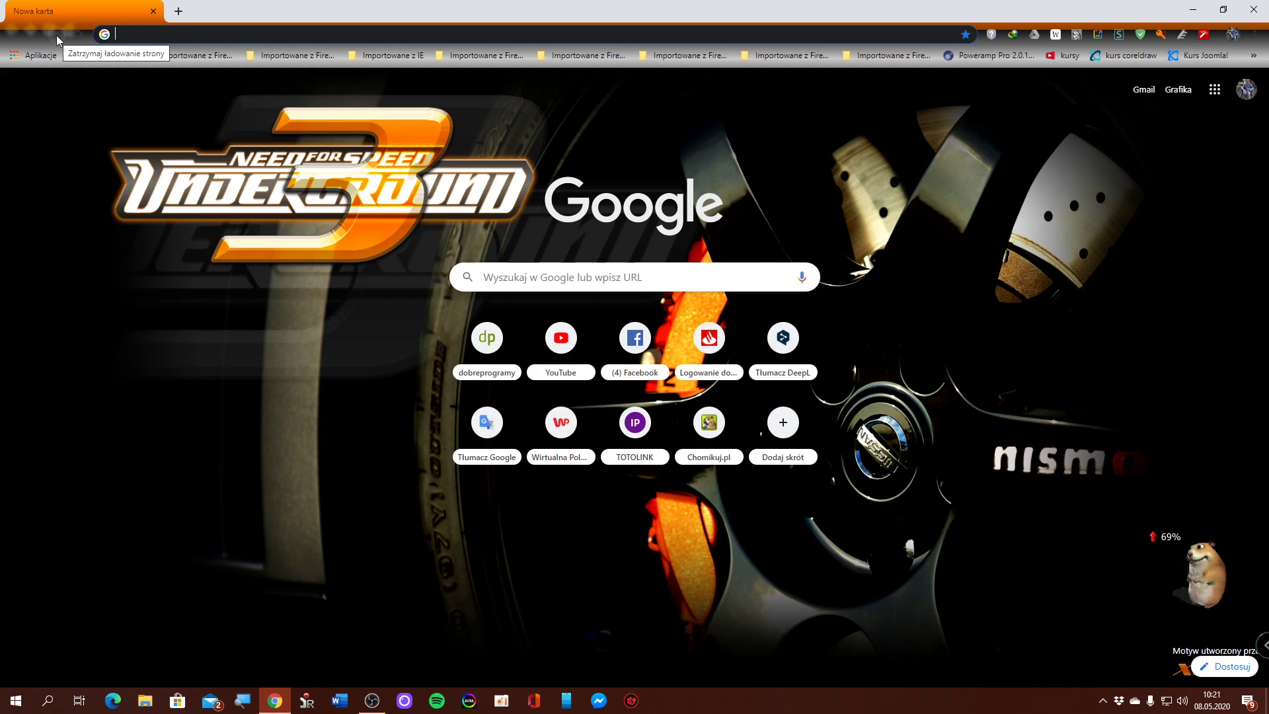
{"action": "type", "text": "deepl"}
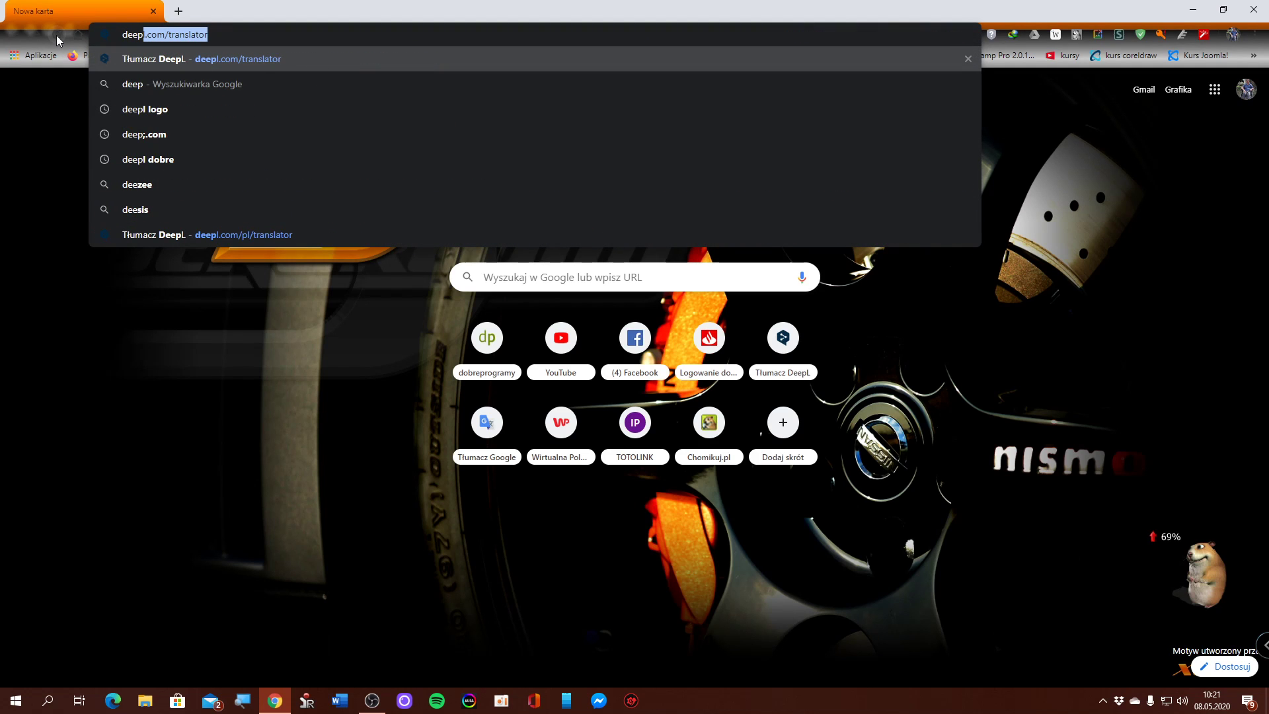
{"action": "type", "text": ".com"}
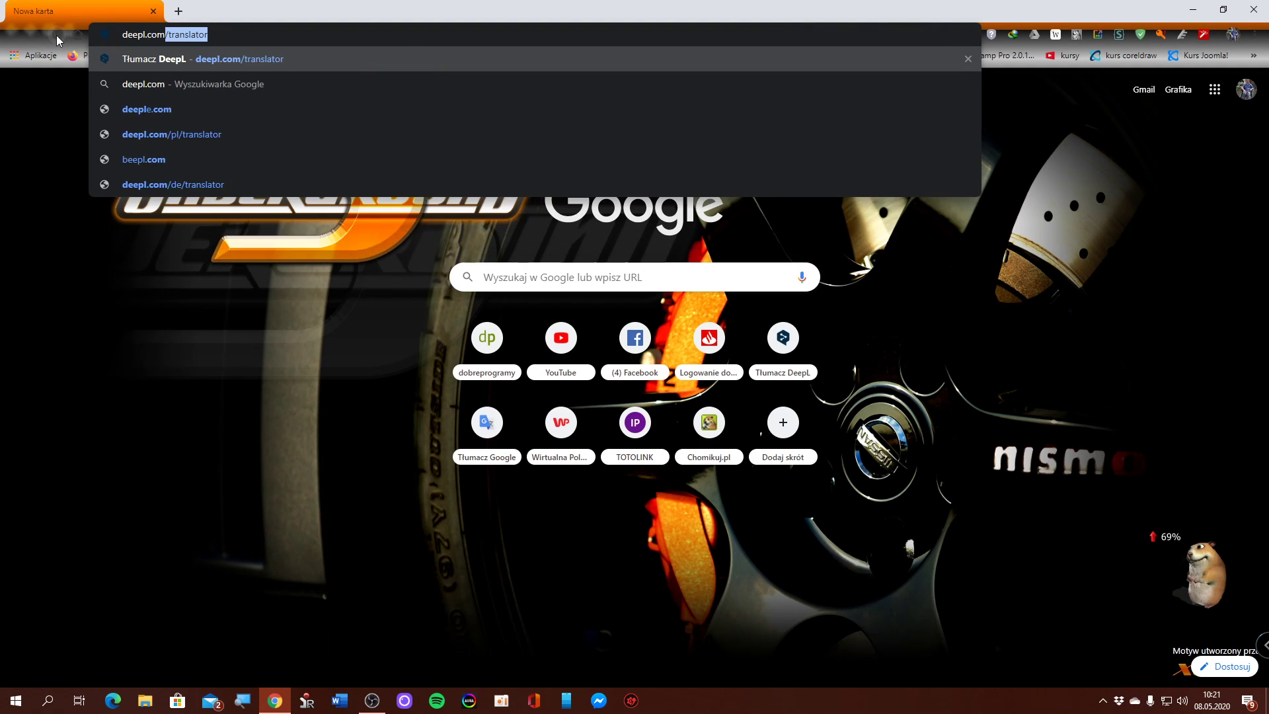
{"action": "key", "text": "Return"}
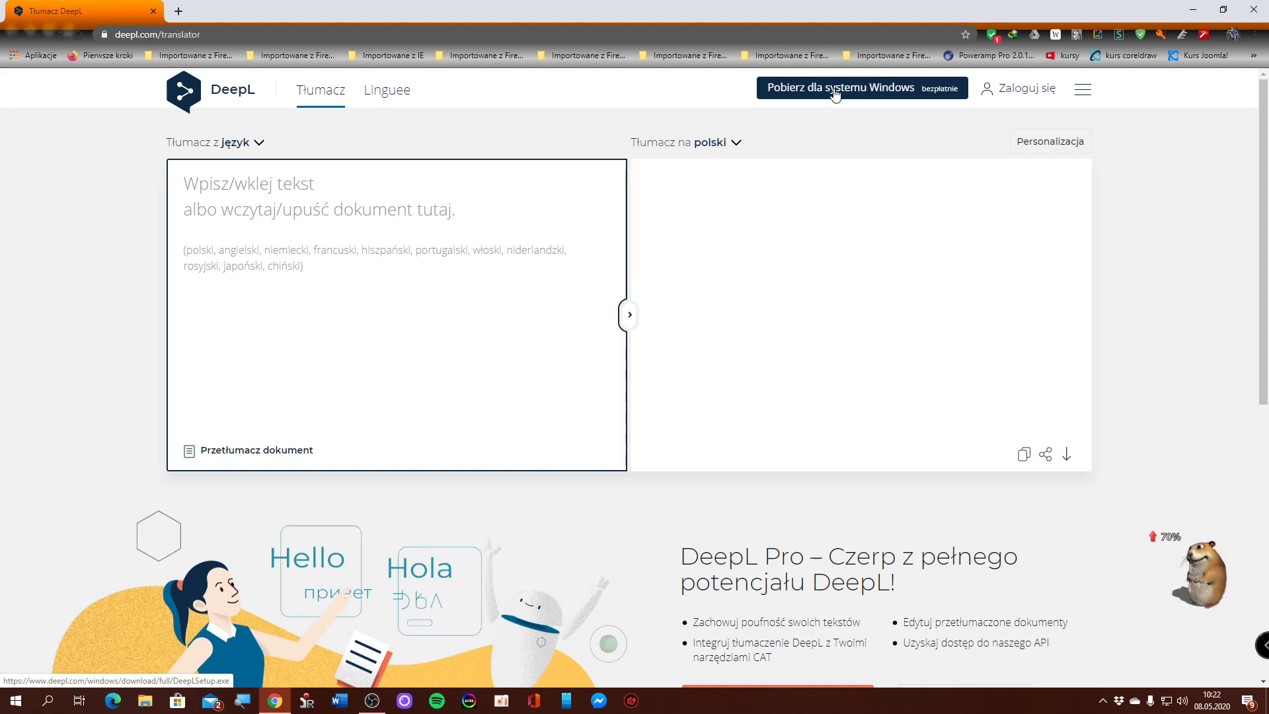
{"action": "left_click", "coordinate": [370, 703]}
{"action": "left_click", "coordinate": [370, 703]}
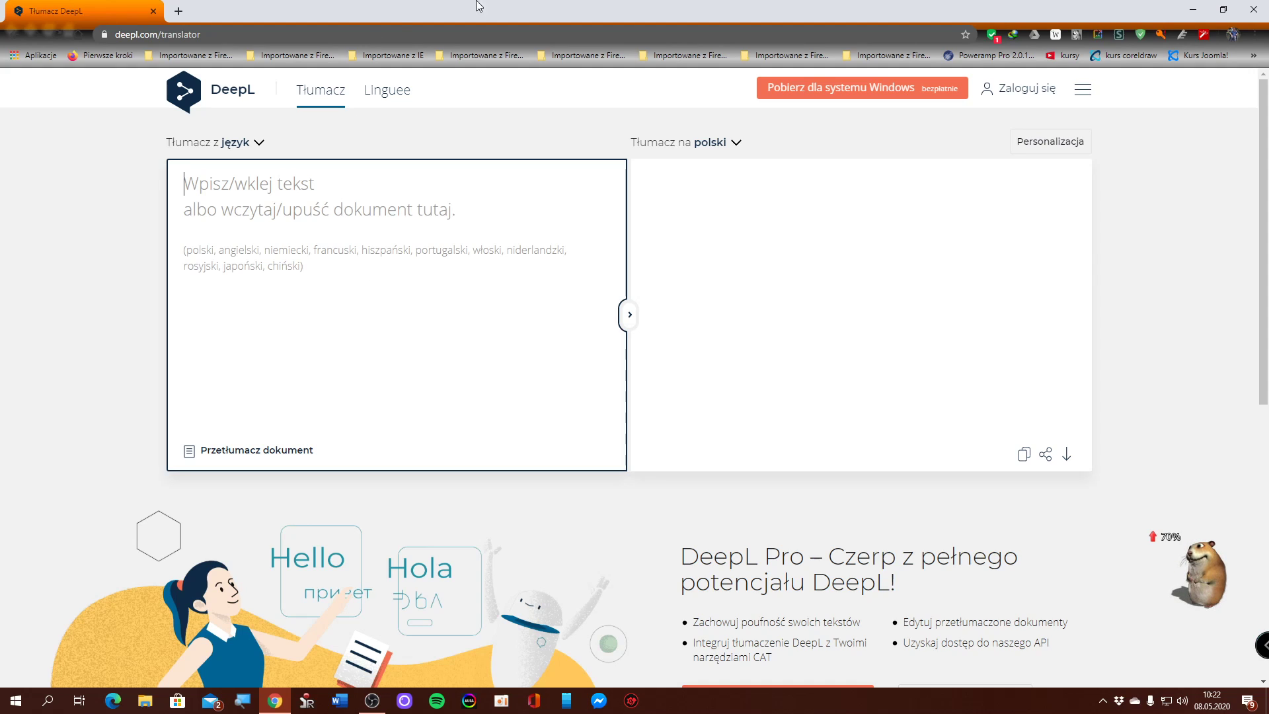
- Download the free DeepL for Windows installer, restarting the download manually and saving it as DeepLSetup_2.exe in the Programs category
{"action": "left_click", "coordinate": [803, 98]}
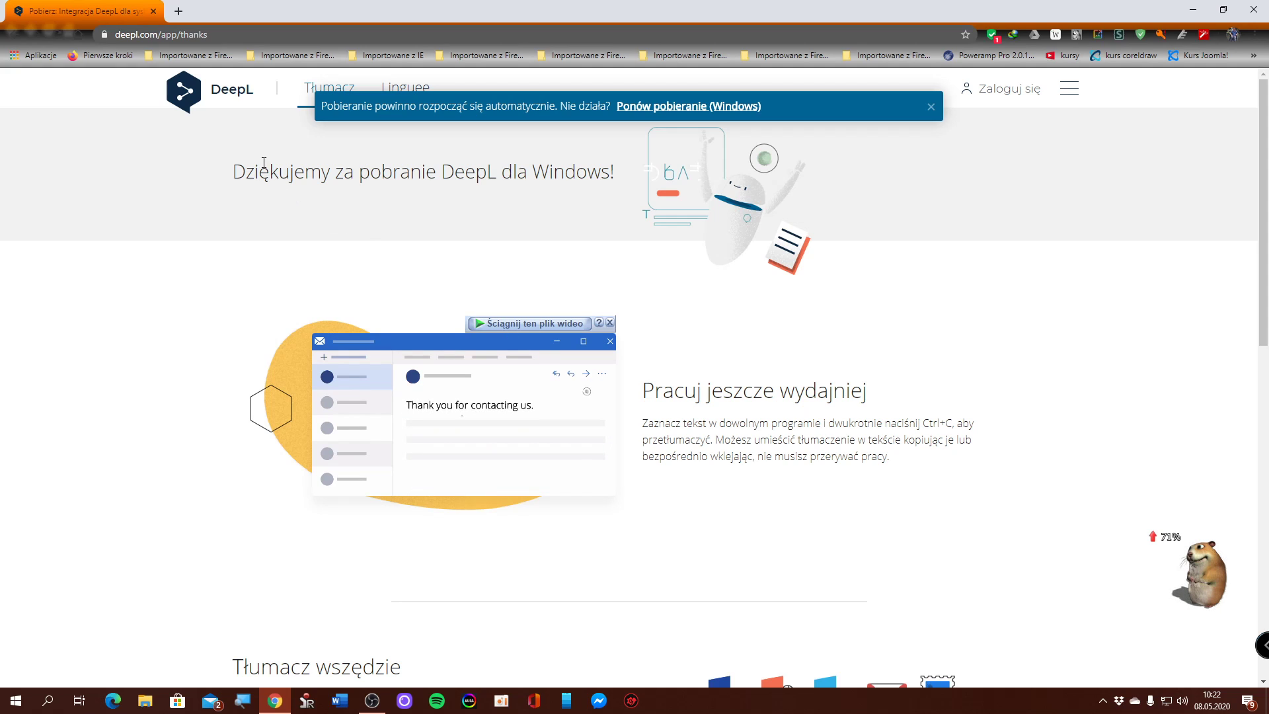
{"action": "left_click", "coordinate": [678, 110]}
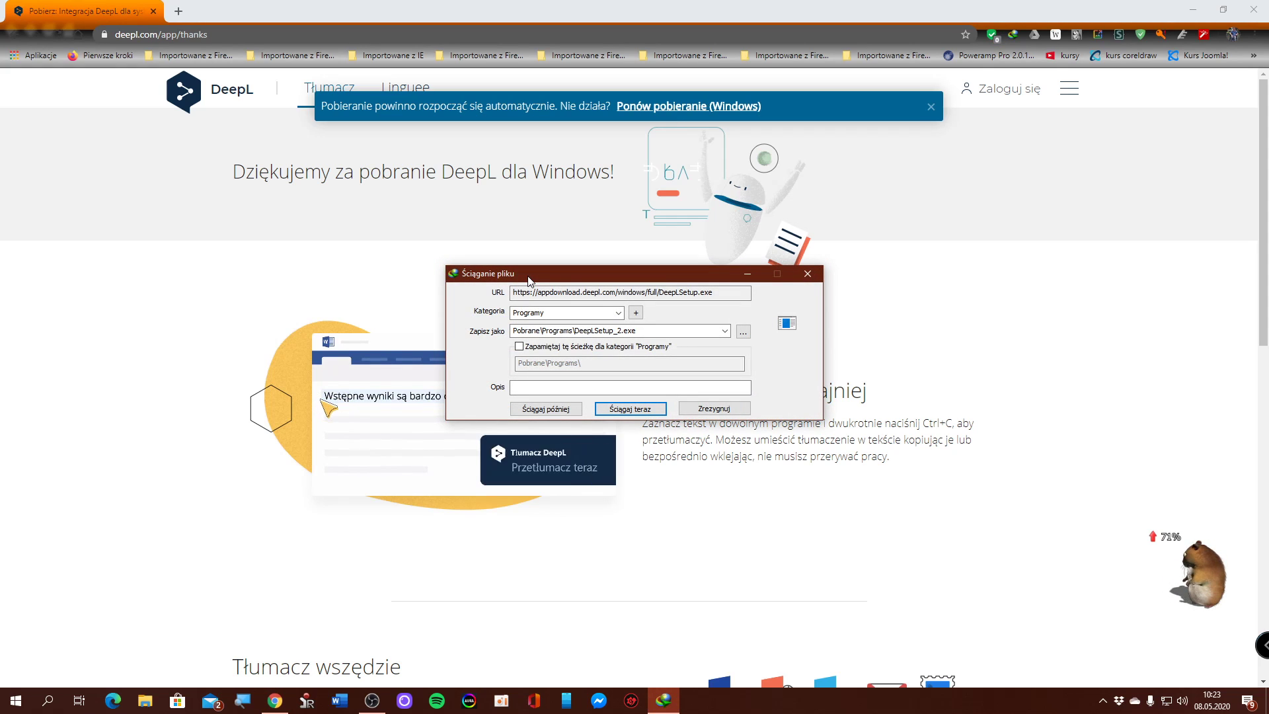
{"action": "left_click", "coordinate": [628, 410]}
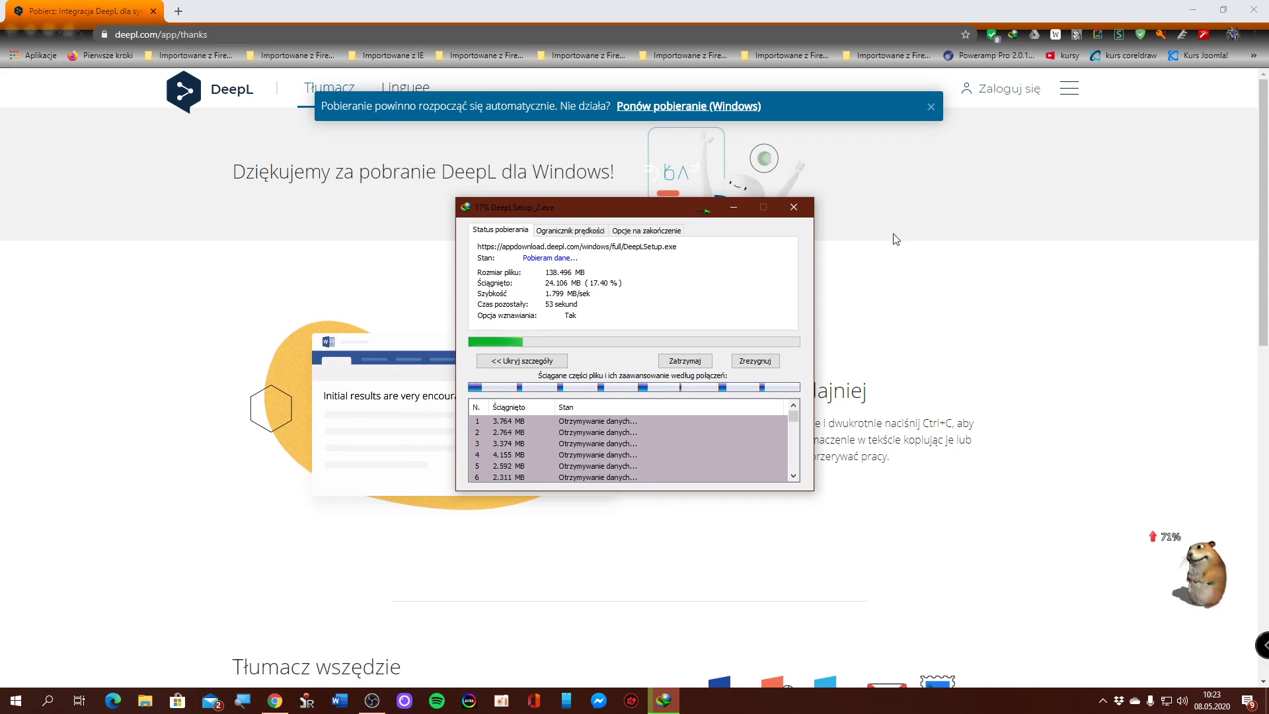
- Examine the DeepL for Windows page's sections on supported programs, DeepL Pro and how the translation shortcut works
{"action": "left_click", "coordinate": [113, 611]}
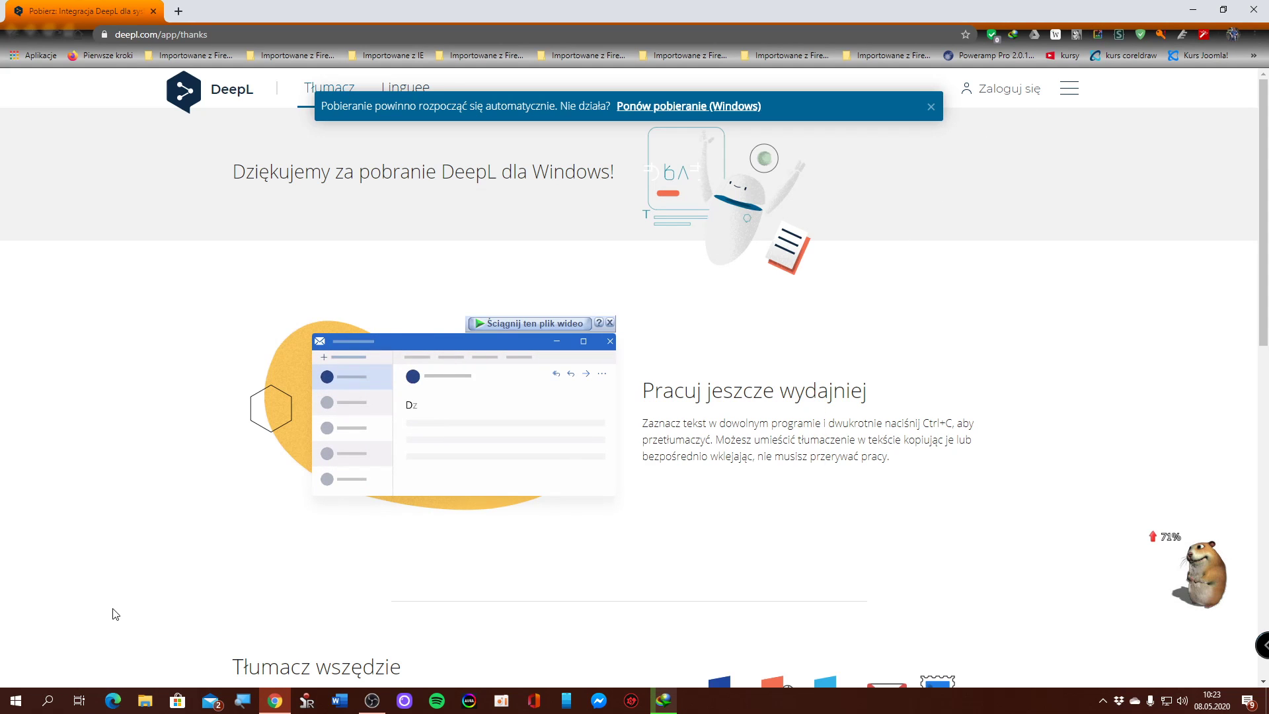
{"action": "scroll", "coordinate": [178, 553], "scroll_direction": "down", "scroll_amount": 1}
{"action": "scroll", "coordinate": [178, 552], "scroll_direction": "down", "scroll_amount": 4}
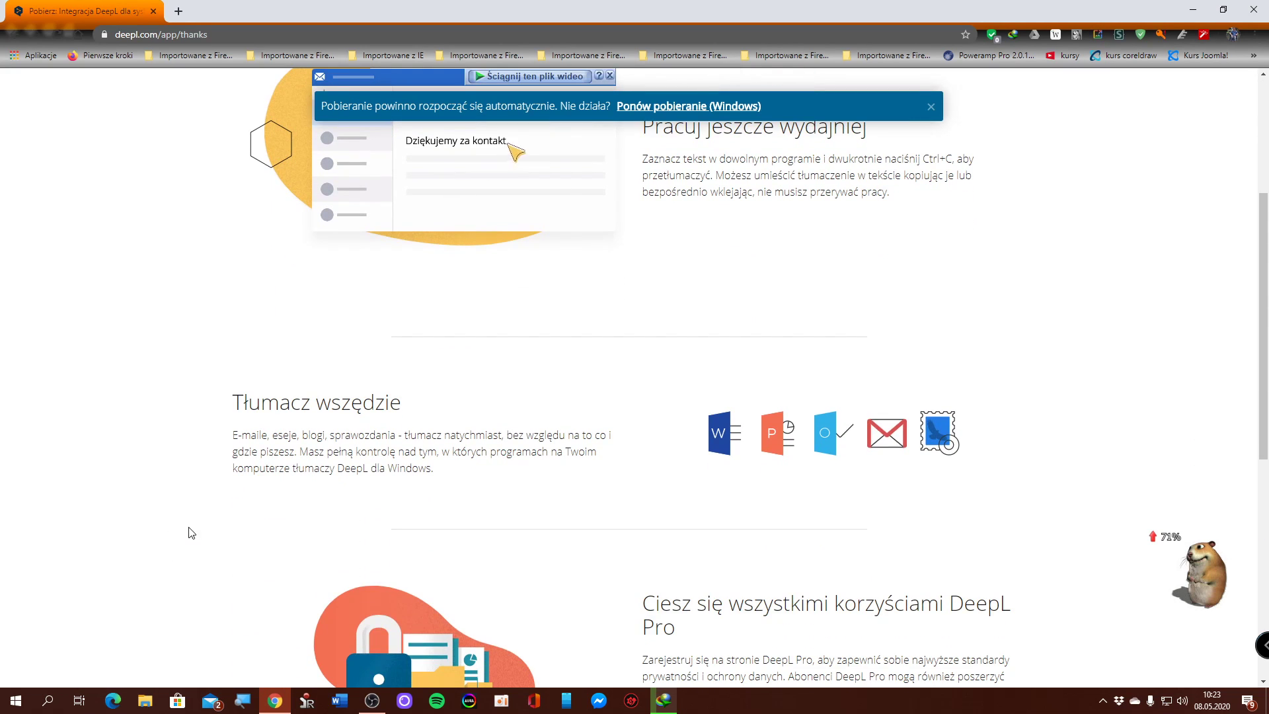
{"action": "scroll", "coordinate": [192, 531], "scroll_direction": "down", "scroll_amount": 2}
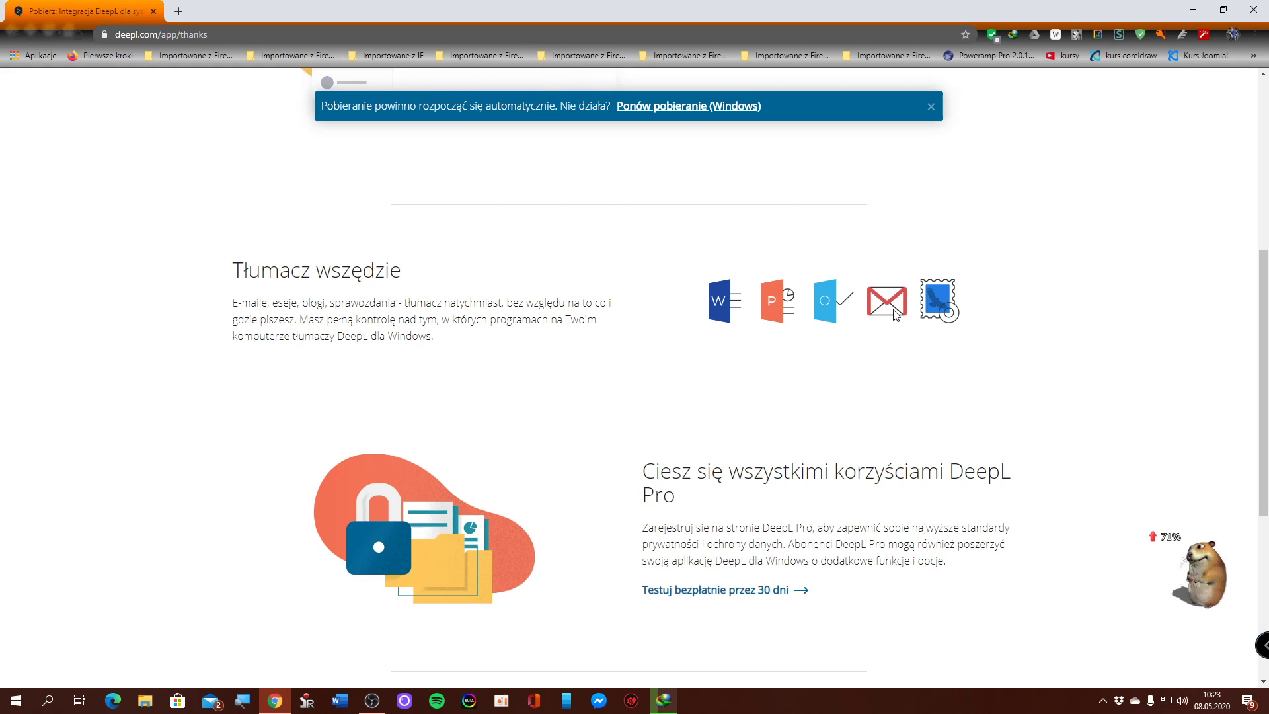
{"action": "scroll", "coordinate": [936, 360], "scroll_direction": "down", "scroll_amount": 2}
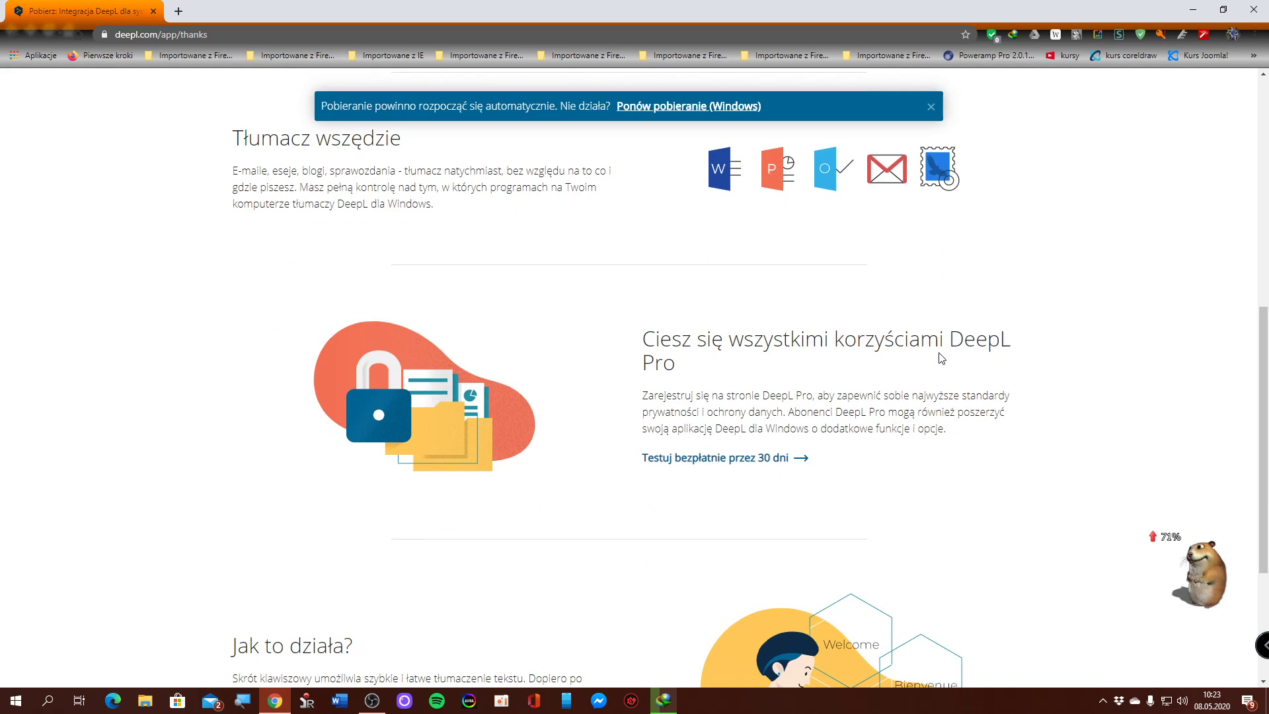
{"action": "scroll", "coordinate": [942, 358], "scroll_direction": "down", "scroll_amount": 1}
{"action": "scroll", "coordinate": [942, 358], "scroll_direction": "up", "scroll_amount": 1}
{"action": "scroll", "coordinate": [65, 644], "scroll_direction": "down", "scroll_amount": 4}
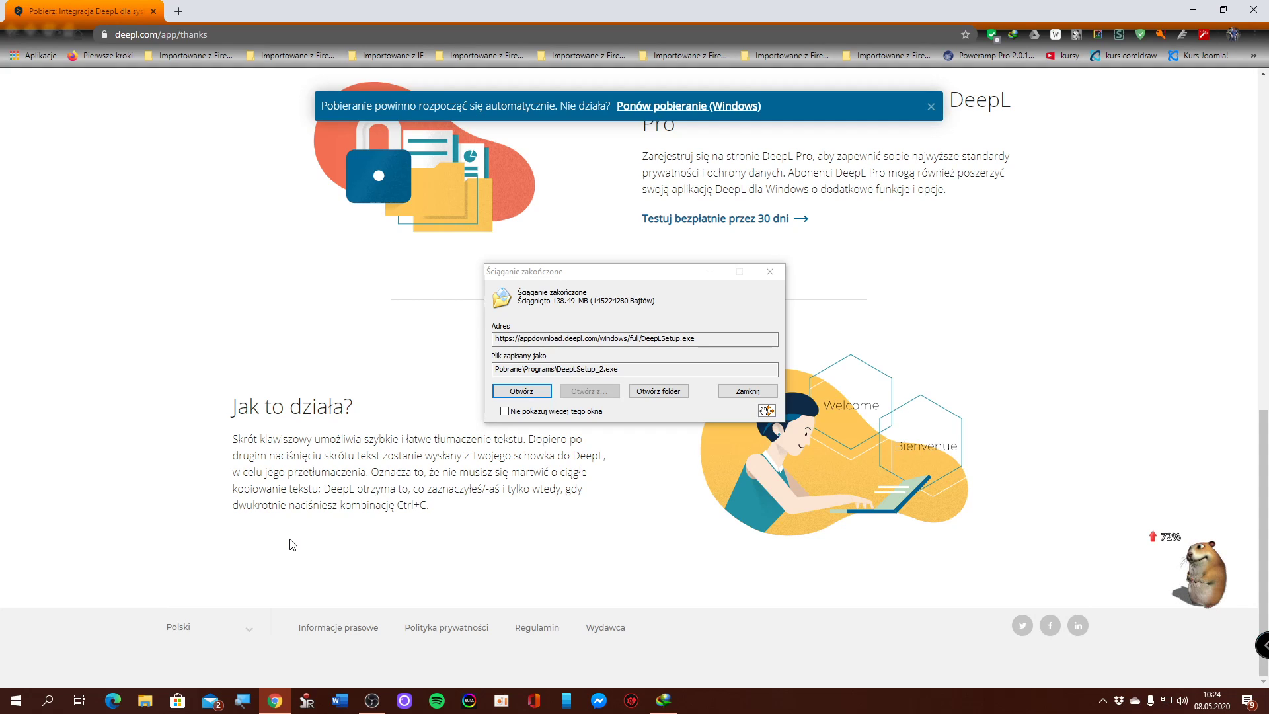
{"action": "left_click", "coordinate": [387, 703]}
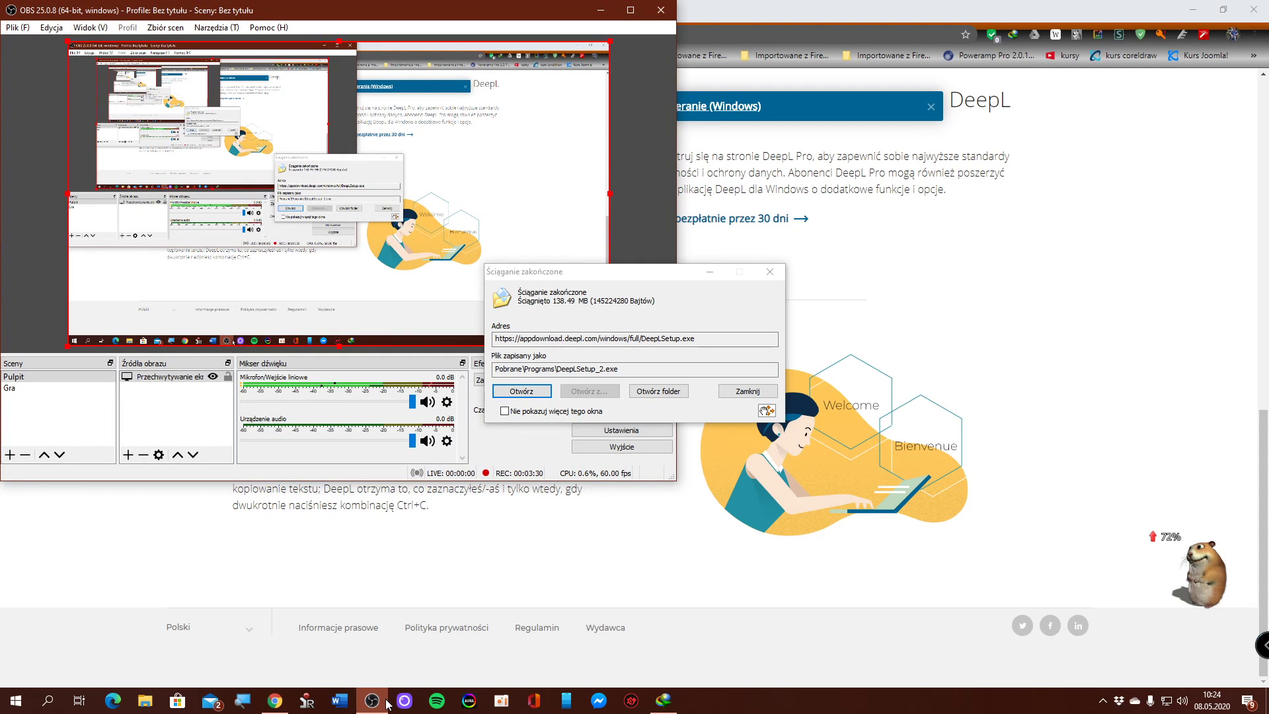
{"action": "left_click_drag", "start_coordinate": [633, 277], "coordinate": [620, 329]}
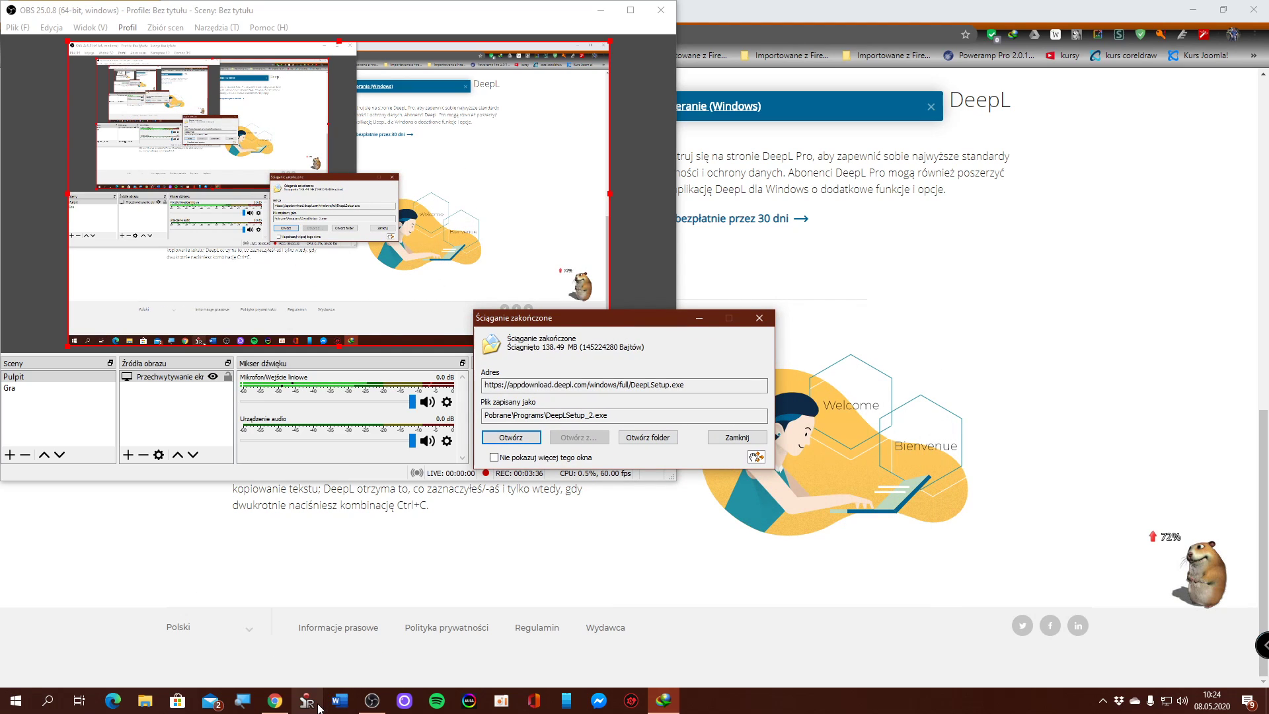
{"action": "left_click", "coordinate": [369, 703]}
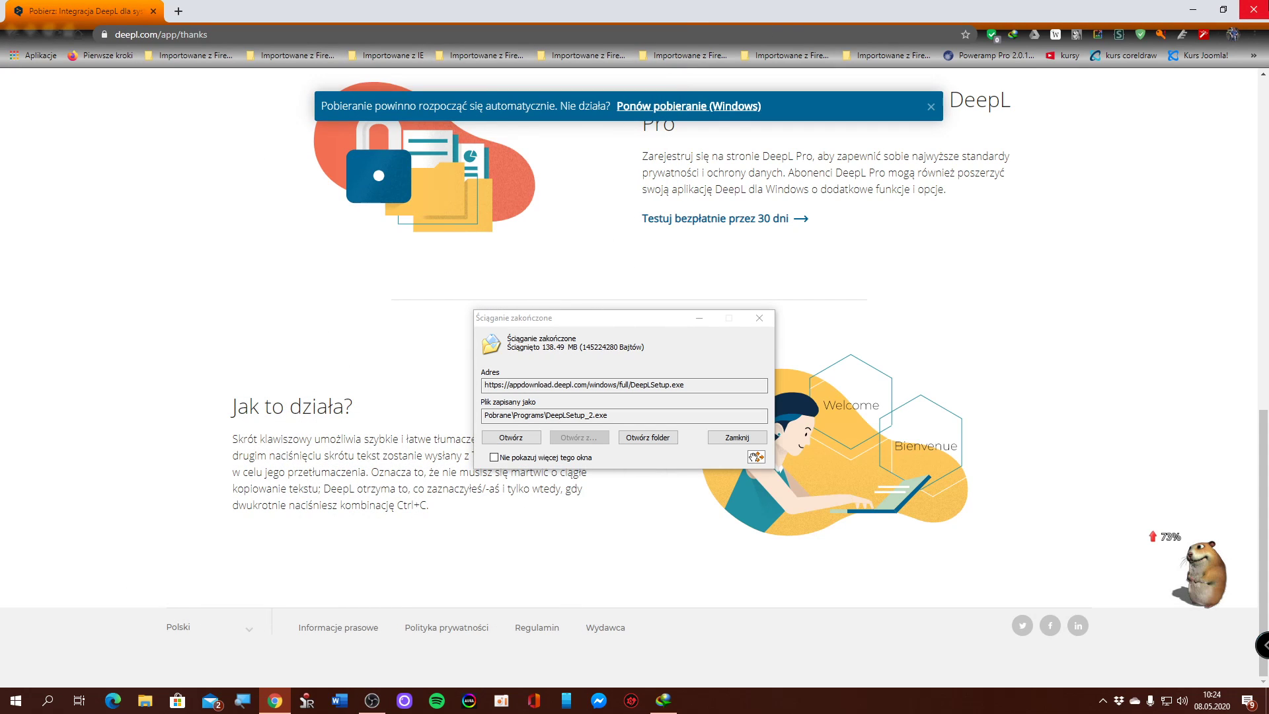
- Close the browser and open the folder that contains the downloaded DeepLSetup_2.exe
{"action": "left_click", "coordinate": [1253, 9]}
{"action": "left_click", "coordinate": [656, 436]}
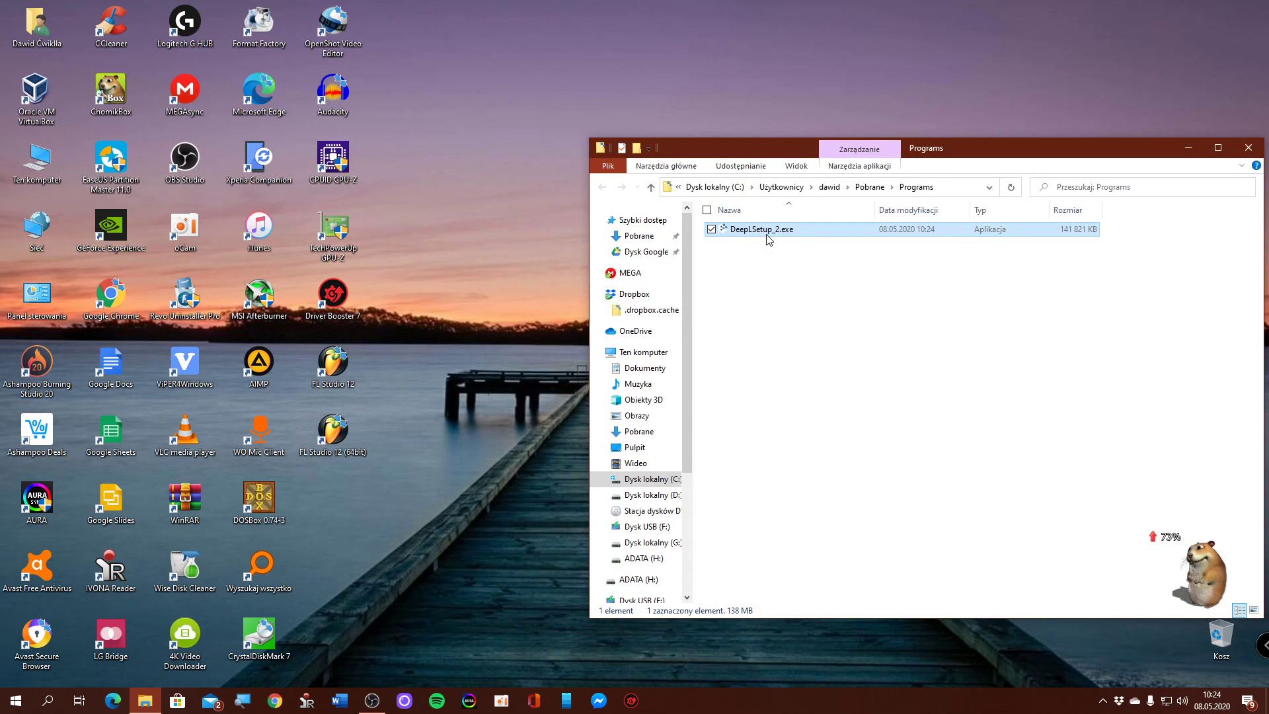
{"action": "left_click", "coordinate": [786, 275]}
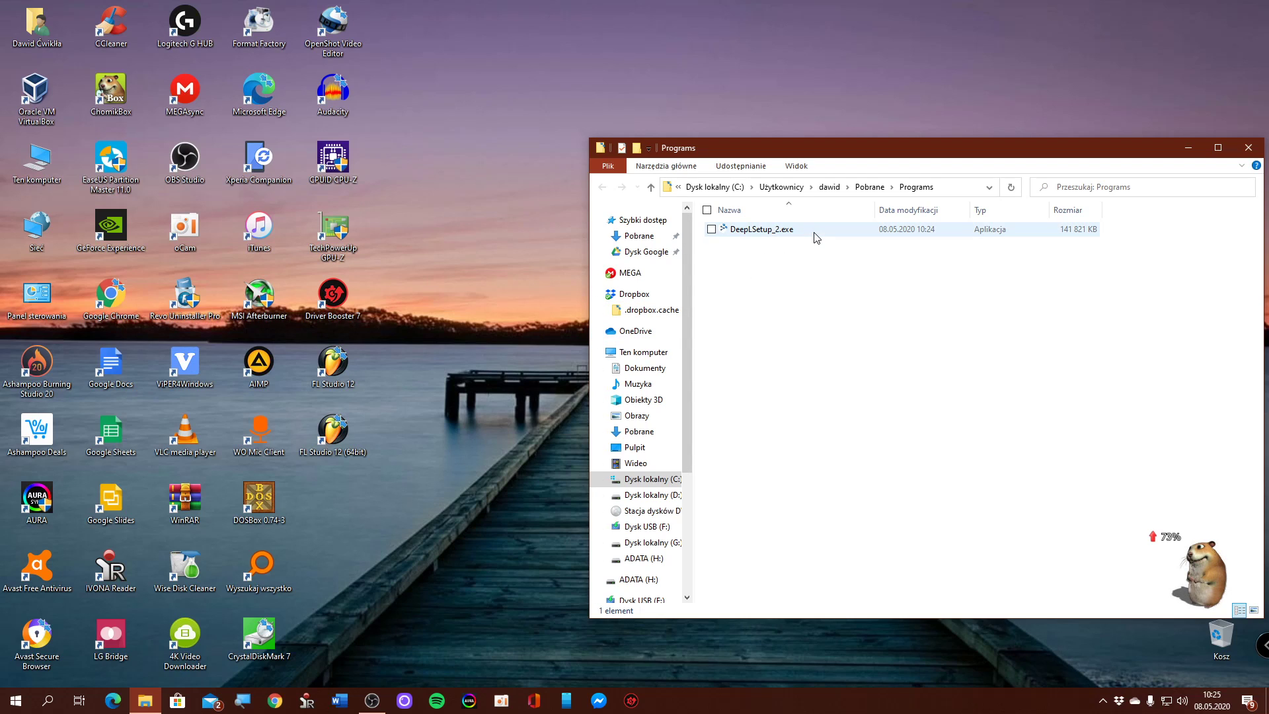
- Run DeepLSetup_2.exe to install DeepL and acknowledge its welcome window
{"action": "mouse_move", "coordinate": [816, 238]}
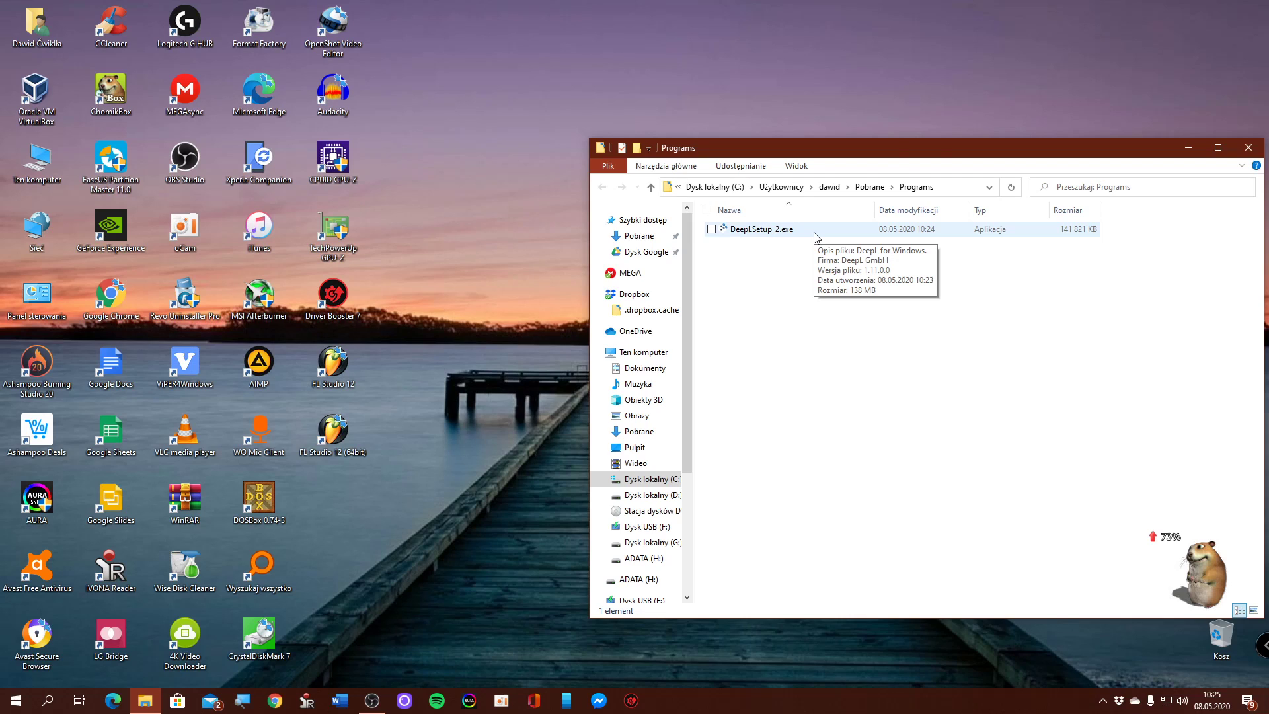
{"action": "double_click", "coordinate": [814, 232]}
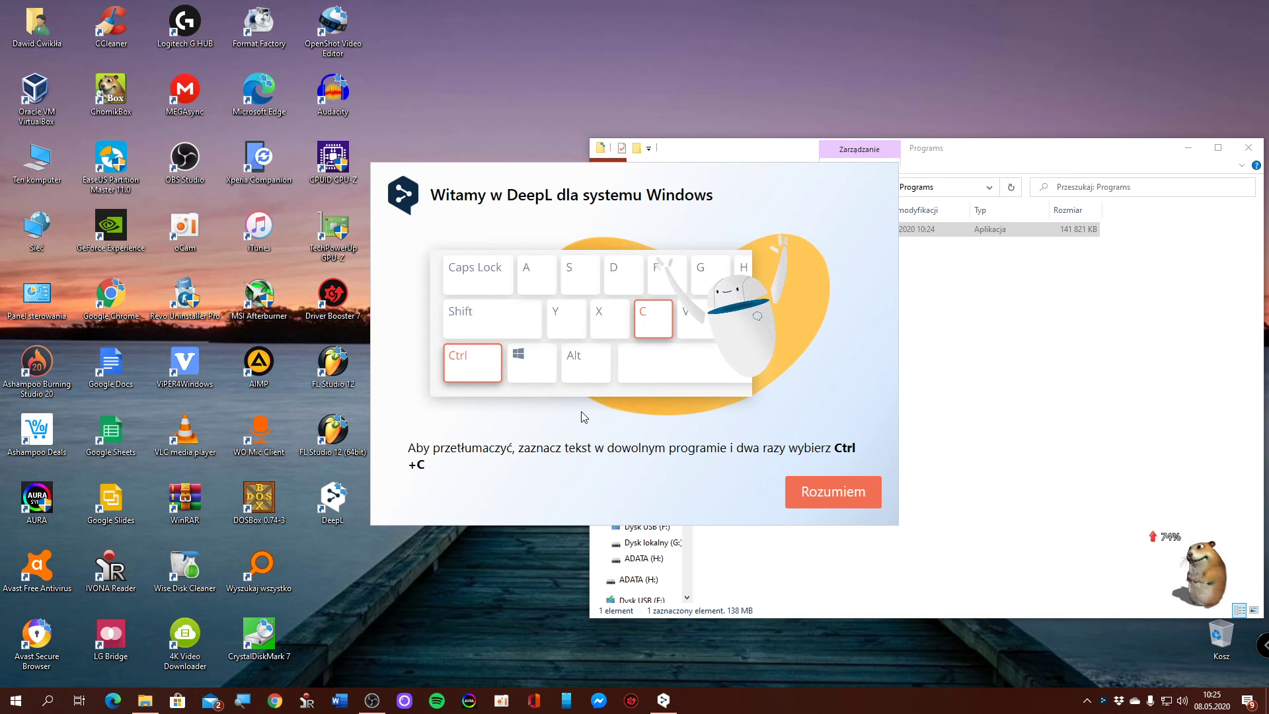
{"action": "left_click", "coordinate": [835, 496]}
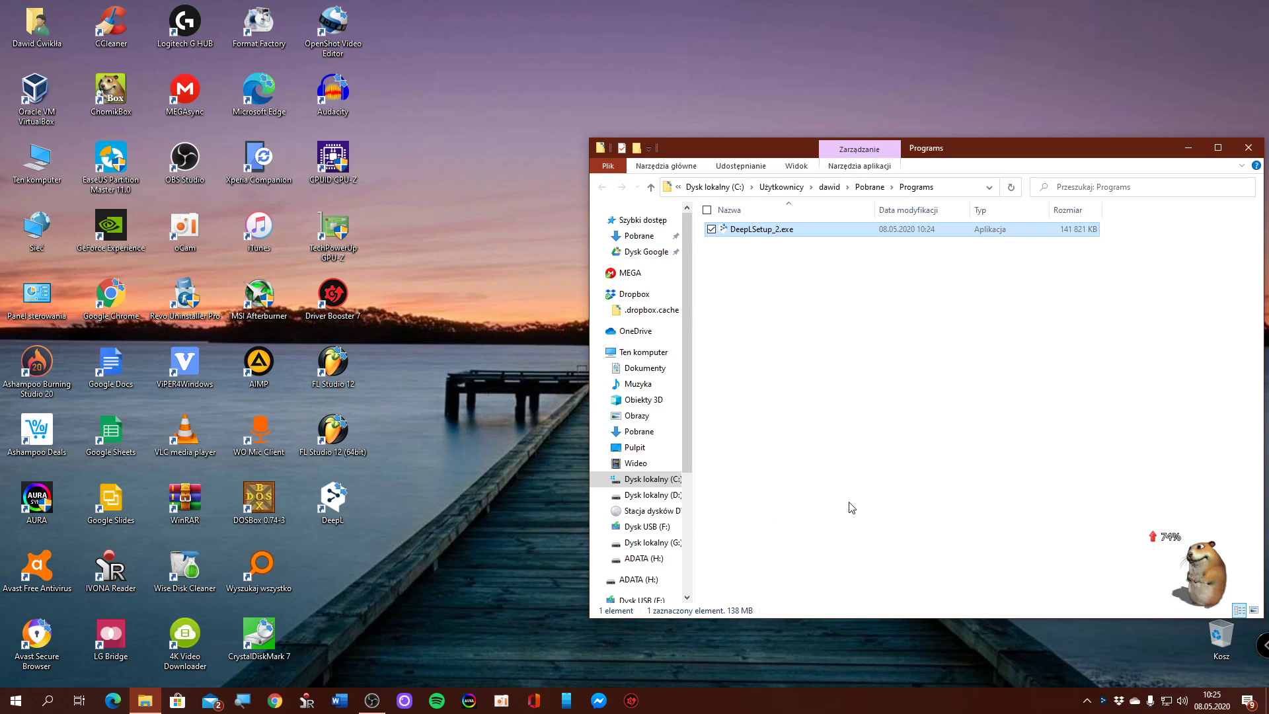
- Permanently delete DeepLSetup_2.exe from the Programs folder and show the hidden system tray icons
{"action": "key", "text": "shift+Delete"}
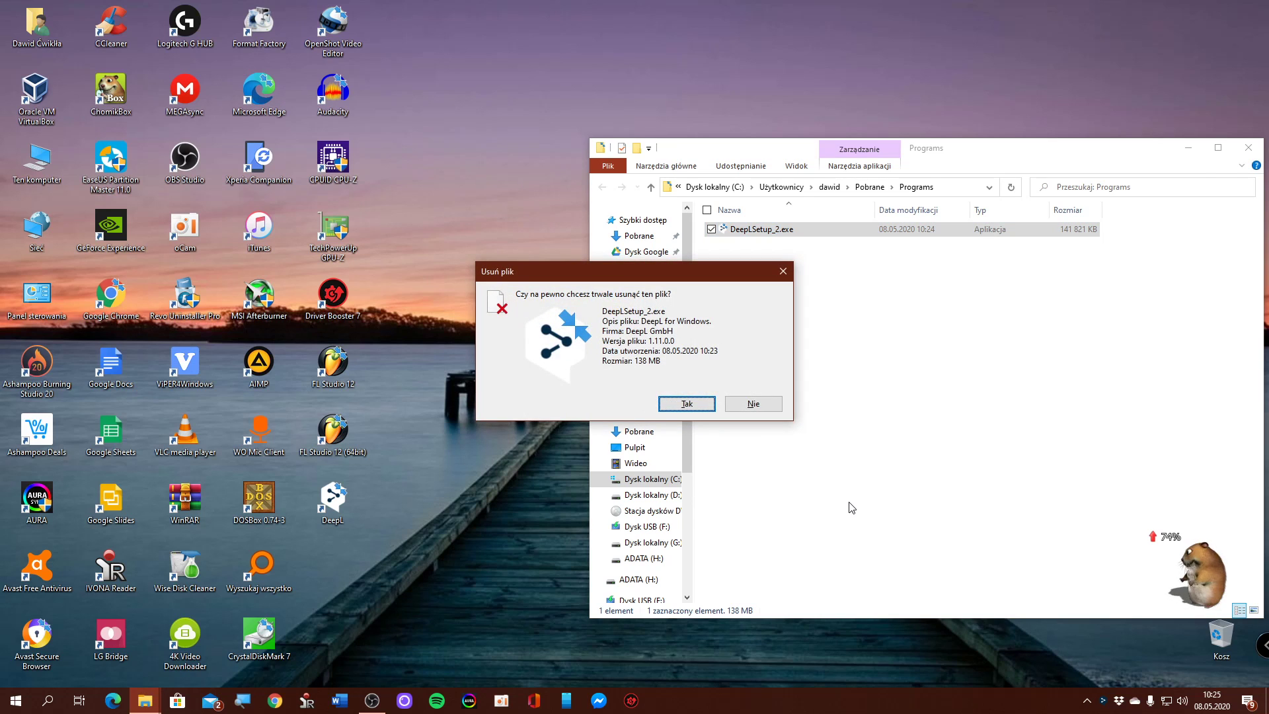
{"action": "key", "text": "Return"}
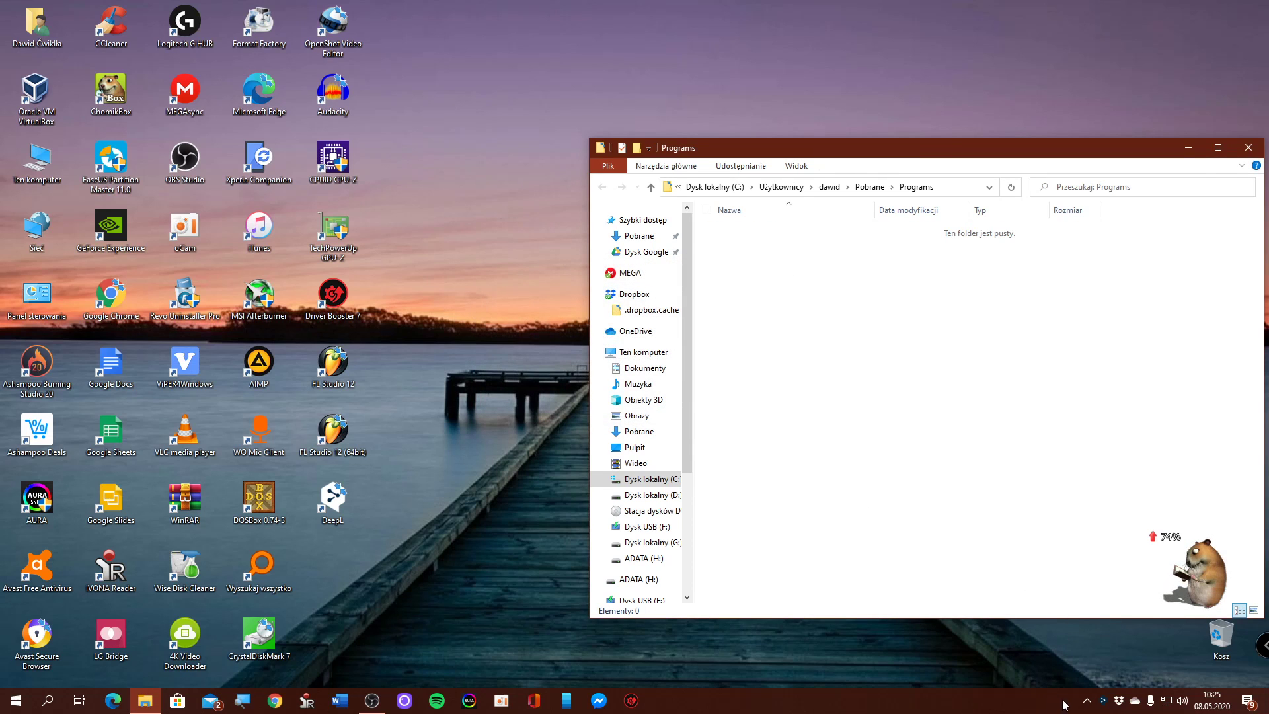
{"action": "left_click", "coordinate": [1086, 701]}
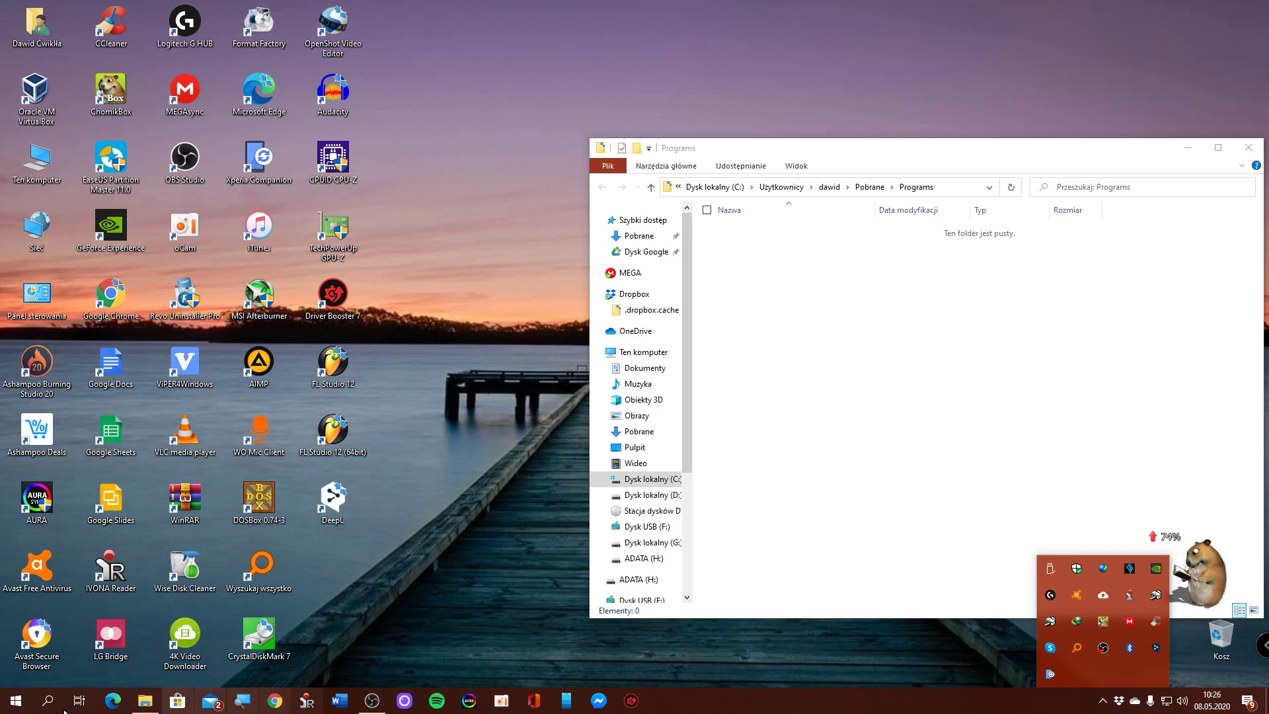
- Find and launch Word, and create a blank document
{"action": "left_click", "coordinate": [16, 700]}
{"action": "type", "text": "w"}
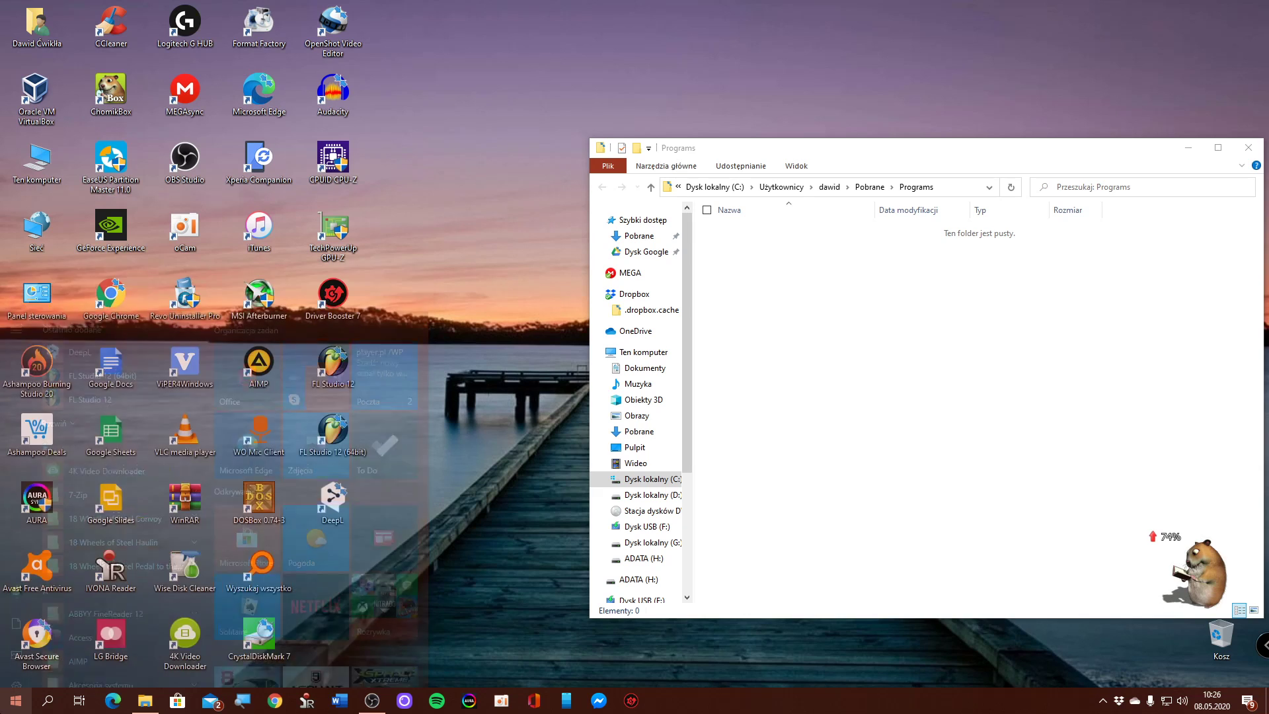
{"action": "type", "text": "ord"}
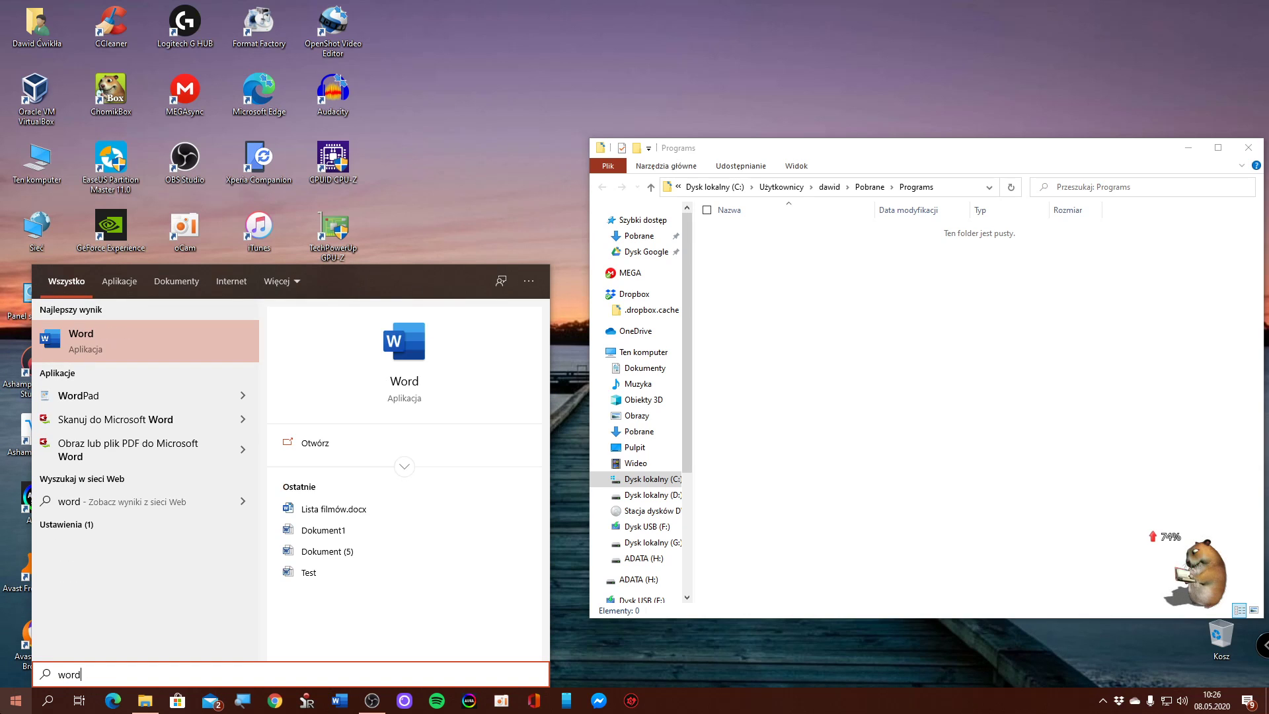
{"action": "key", "text": "Return"}
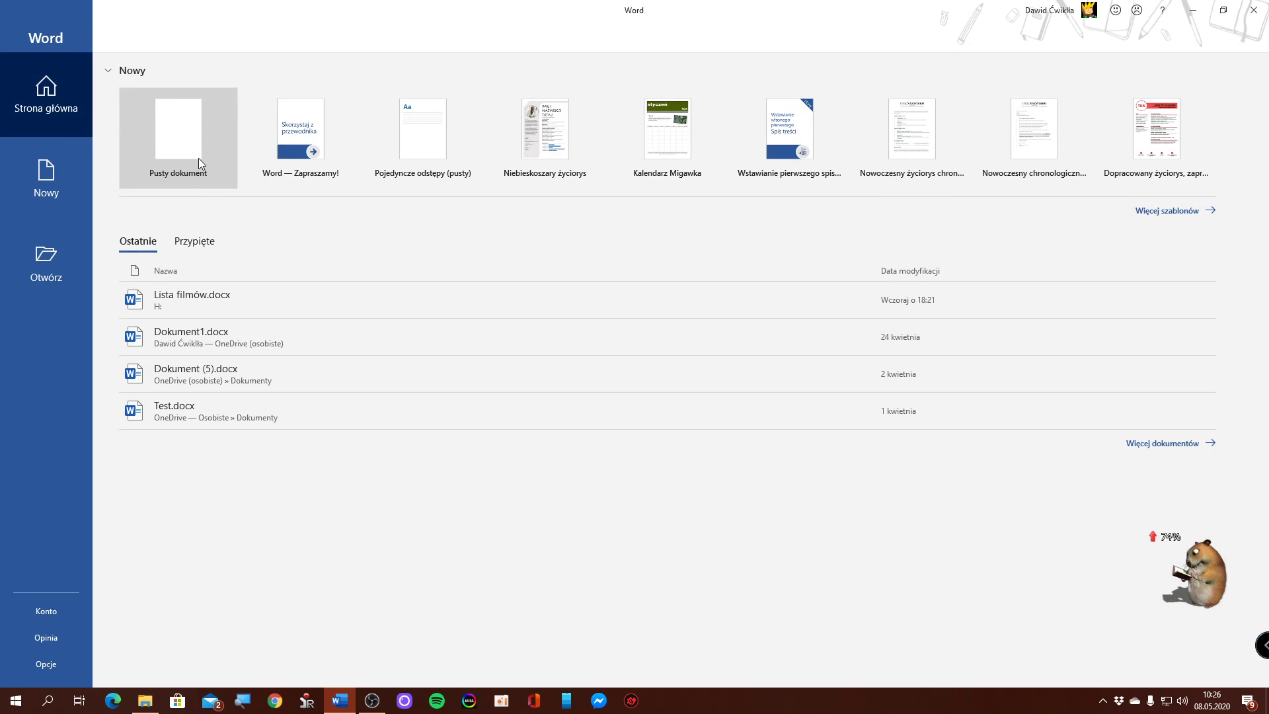
{"action": "left_click", "coordinate": [198, 158]}
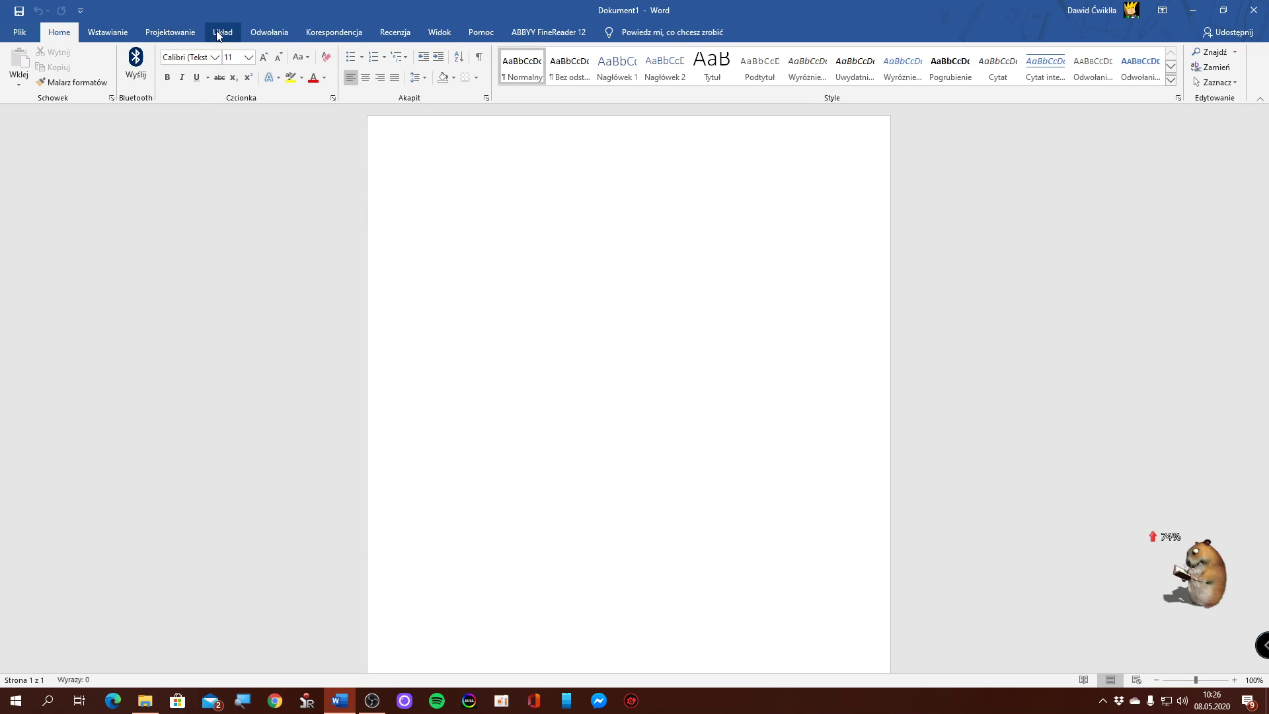
- Set the font size of the blank document's text to 26
{"action": "left_click", "coordinate": [231, 58]}
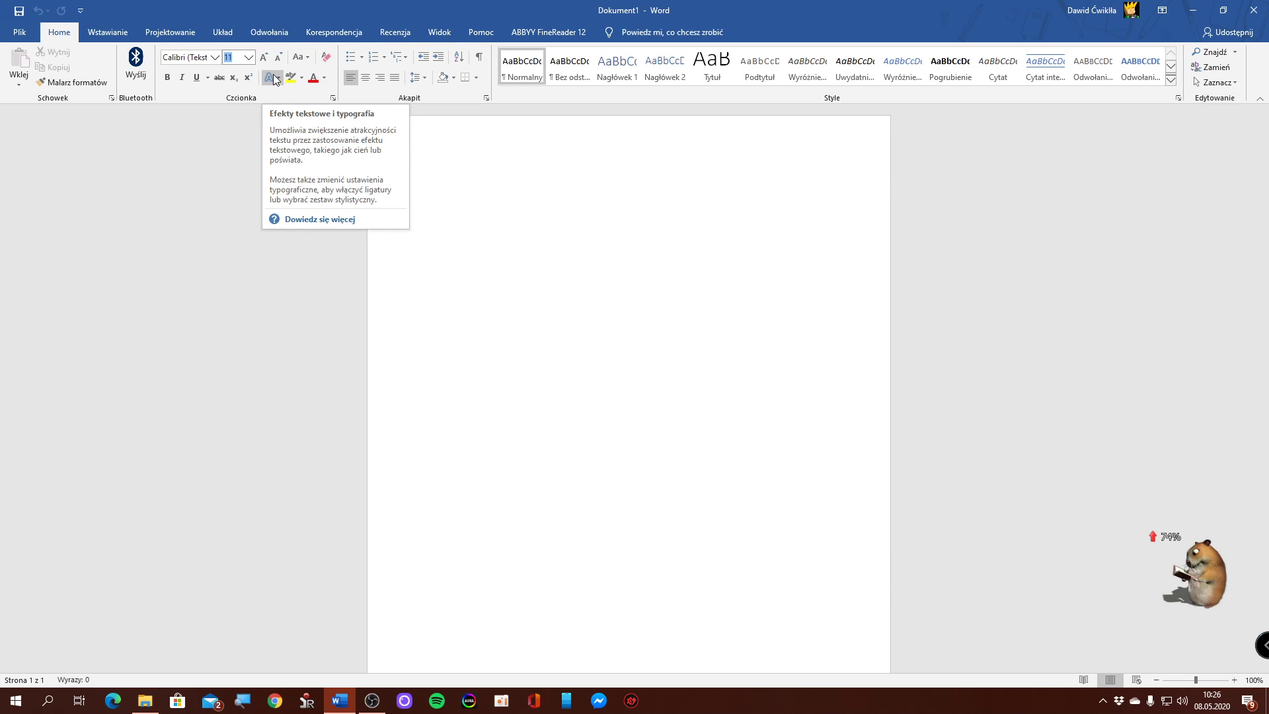
{"action": "type", "text": "26"}
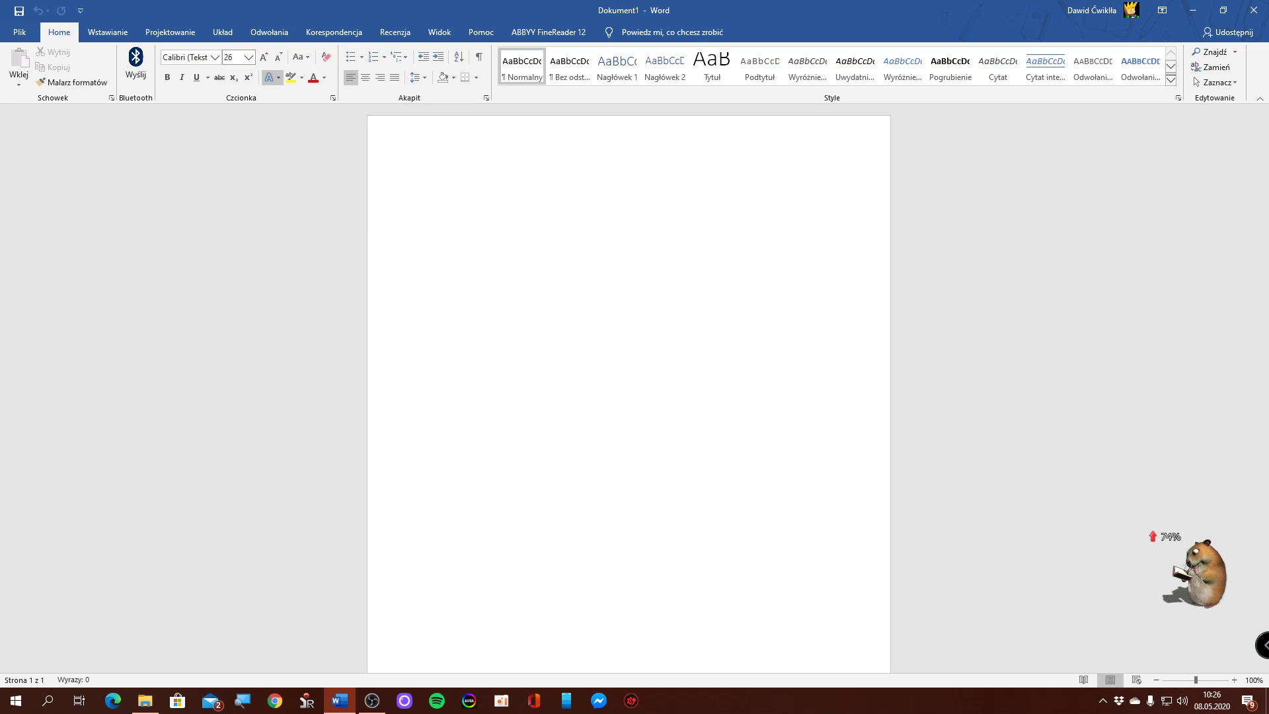
{"action": "key", "text": "Return"}
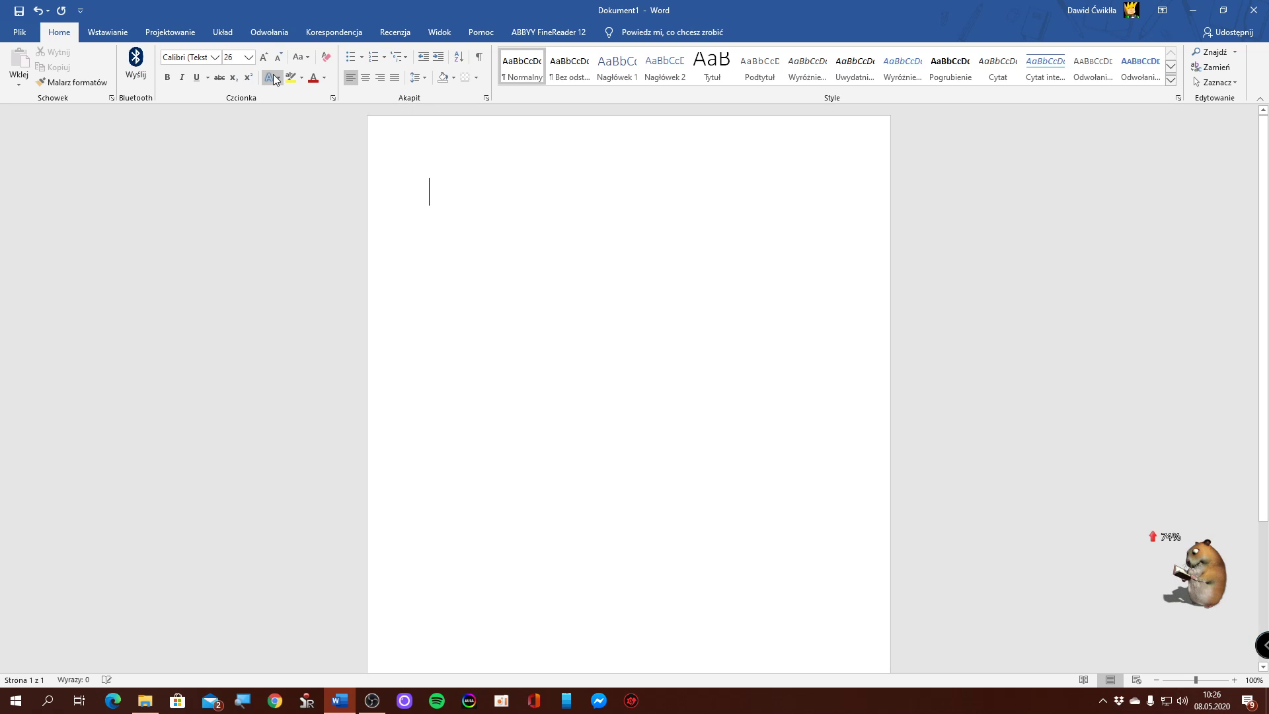
- Write "Dzień dobry!" on the first line of the document and start a new line
{"action": "type", "text": "dzi"}
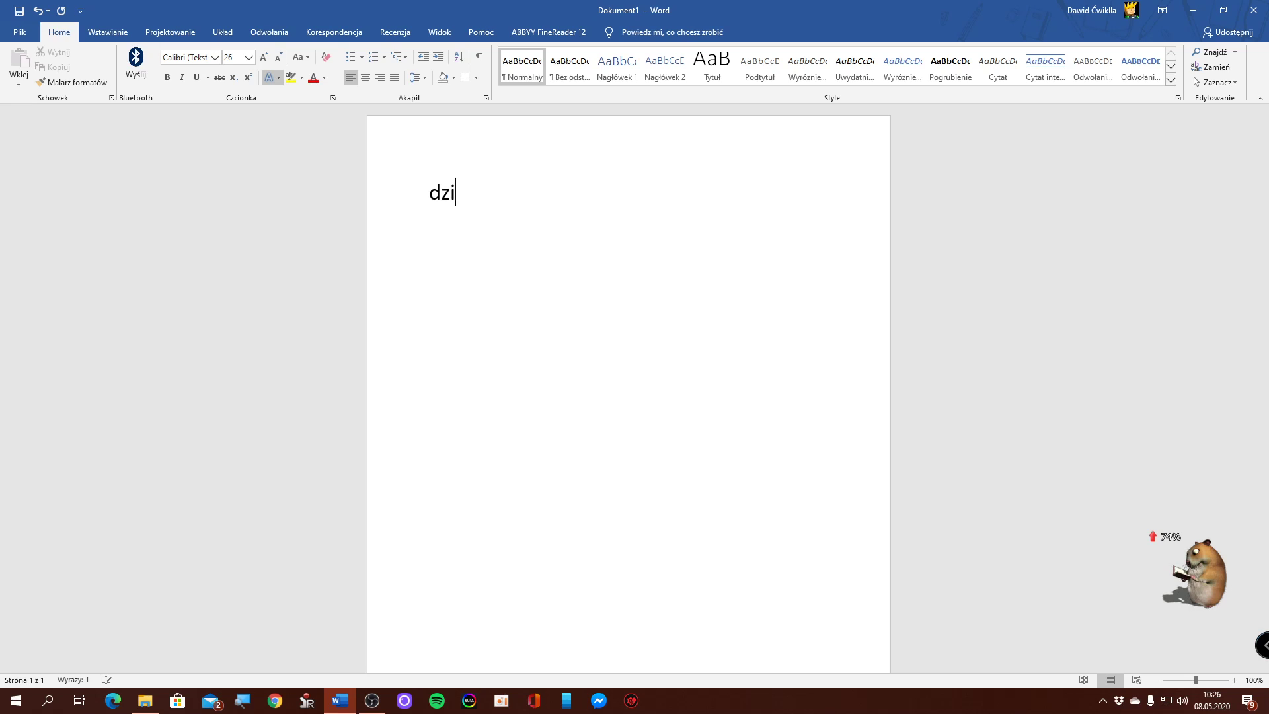
{"action": "type", "text": "eń dobry"}
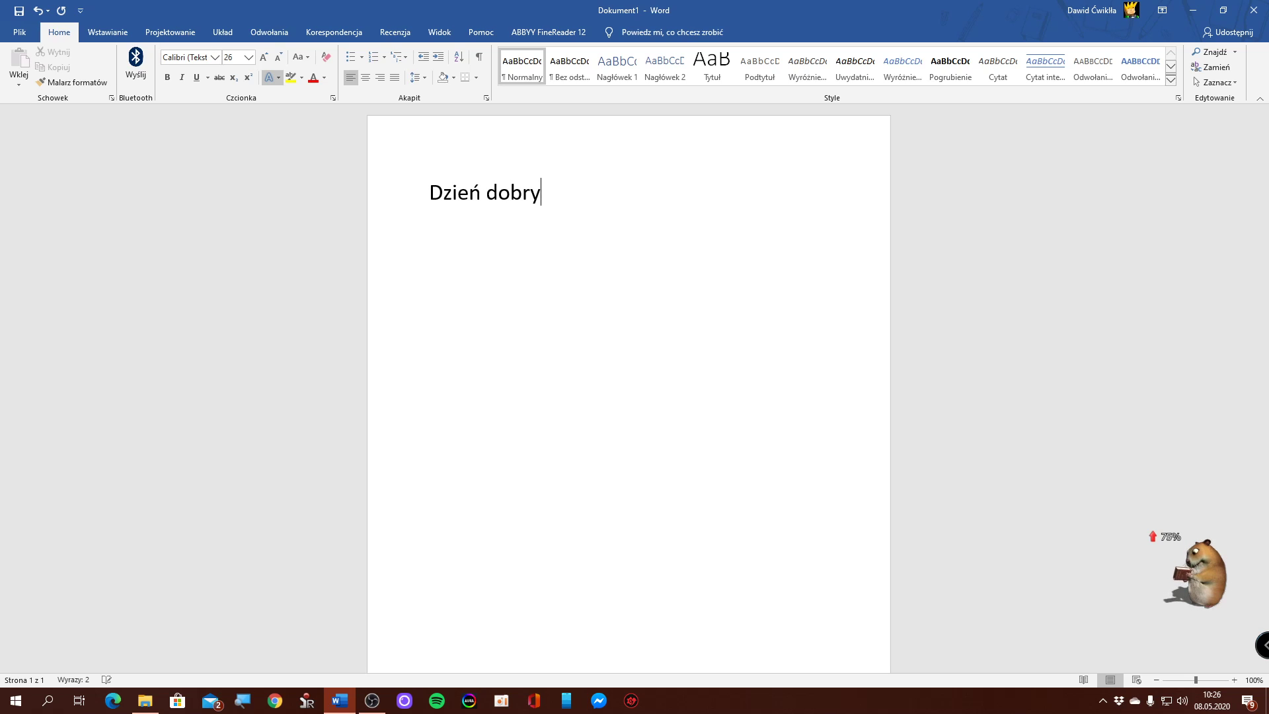
{"action": "type", "text": "!"}
{"action": "key", "text": "Return"}
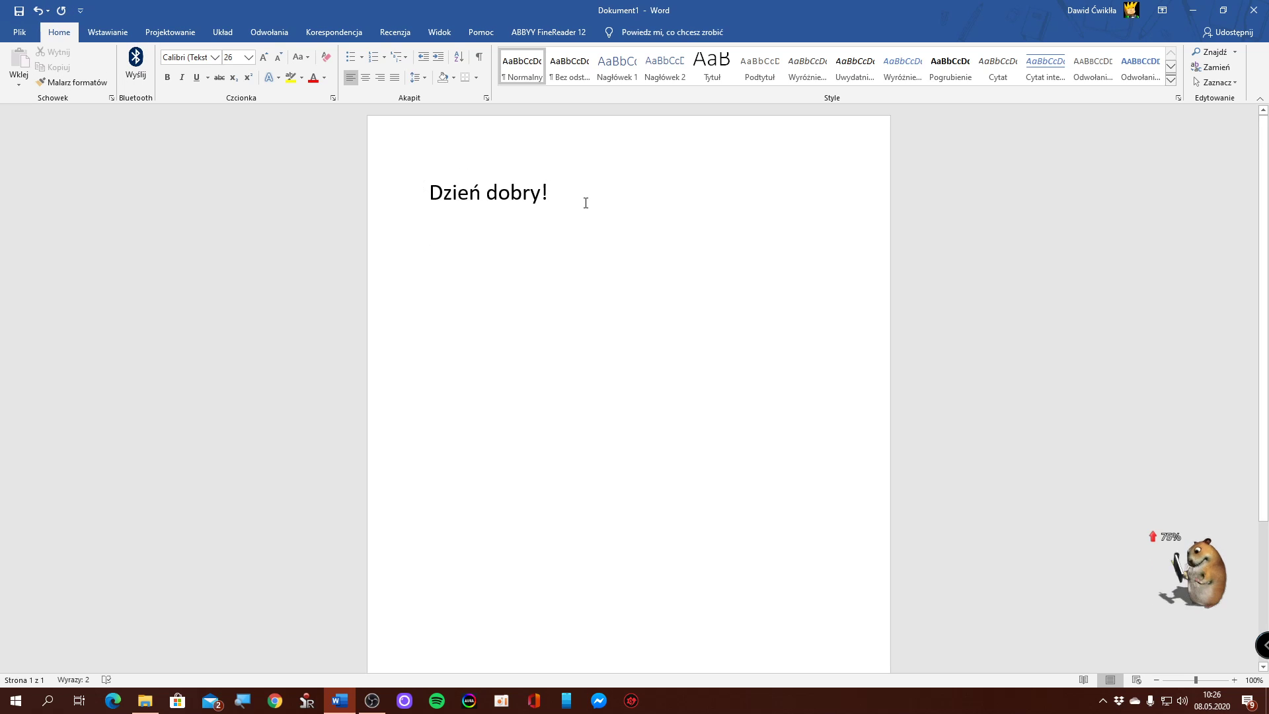
- Replace the greeting on the first line of the Word document with "dzień dobry" and start a new line
{"action": "left_click_drag", "start_coordinate": [577, 201], "coordinate": [456, 191]}
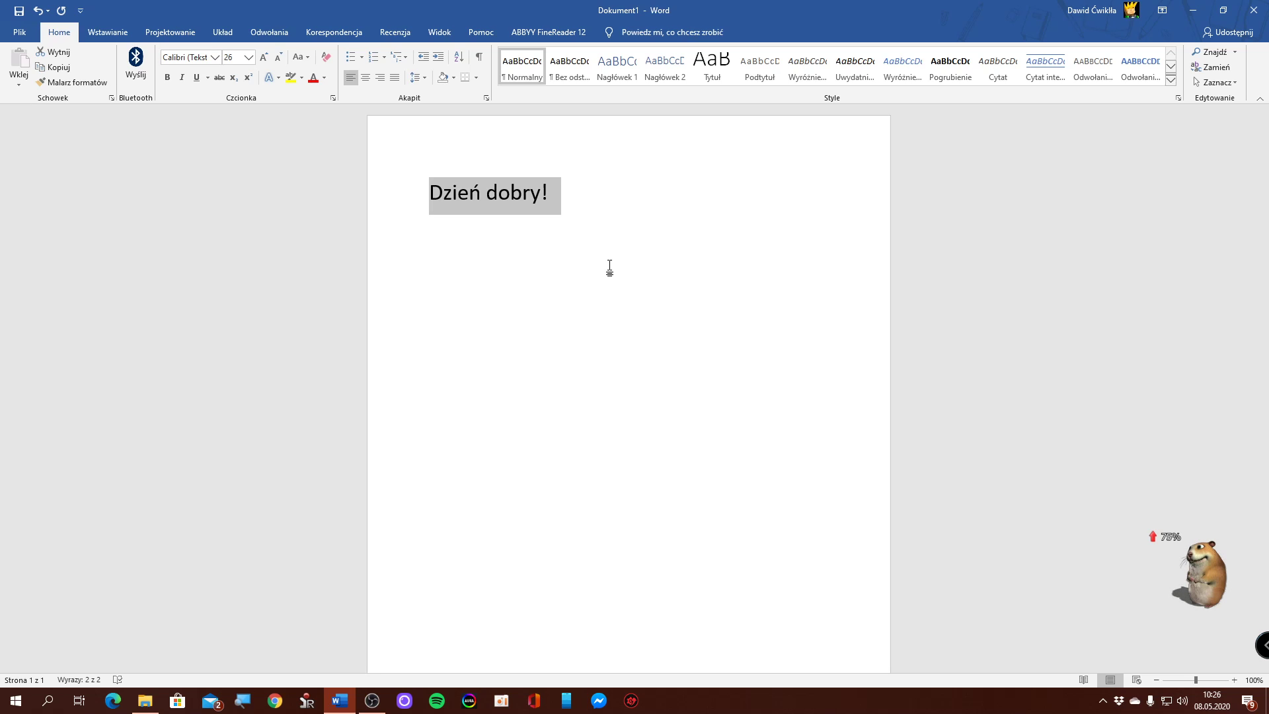
{"action": "type", "text": "c"}
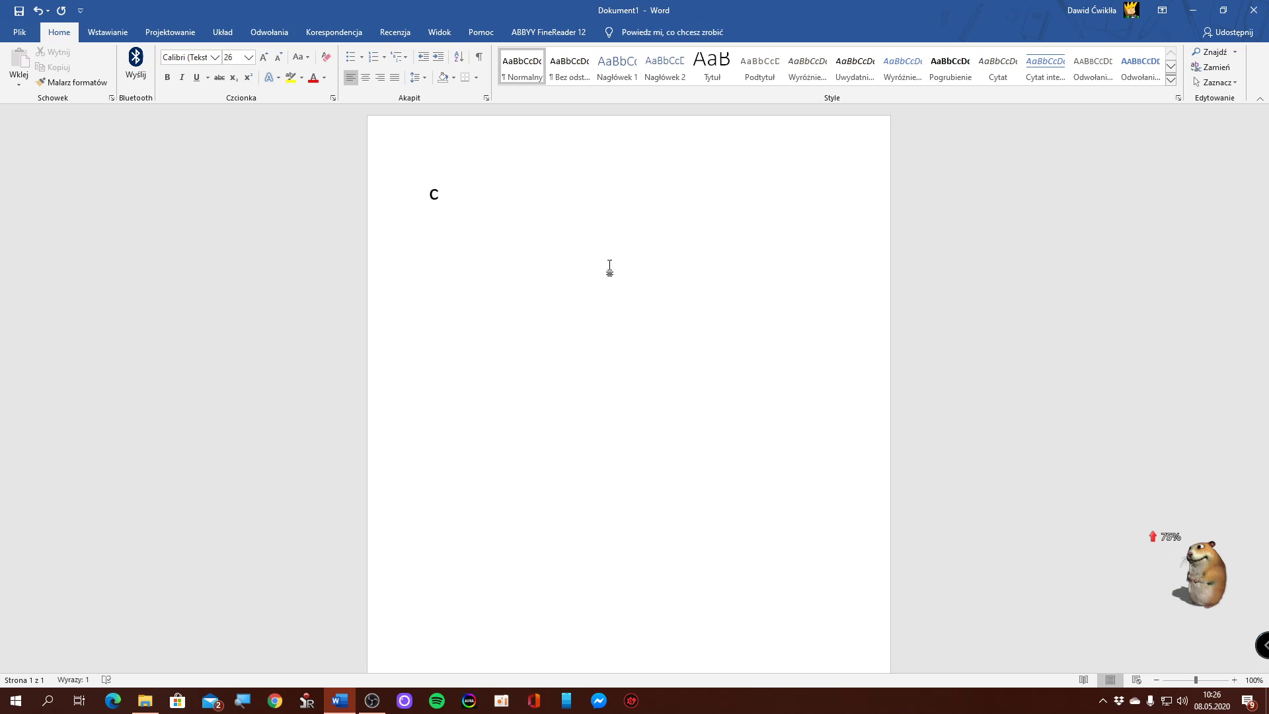
{"action": "key", "text": "BackSpace"}
{"action": "right_click", "coordinate": [597, 228]}
{"action": "left_click", "coordinate": [518, 249]}
{"action": "type", "text": "dzień dobry"}
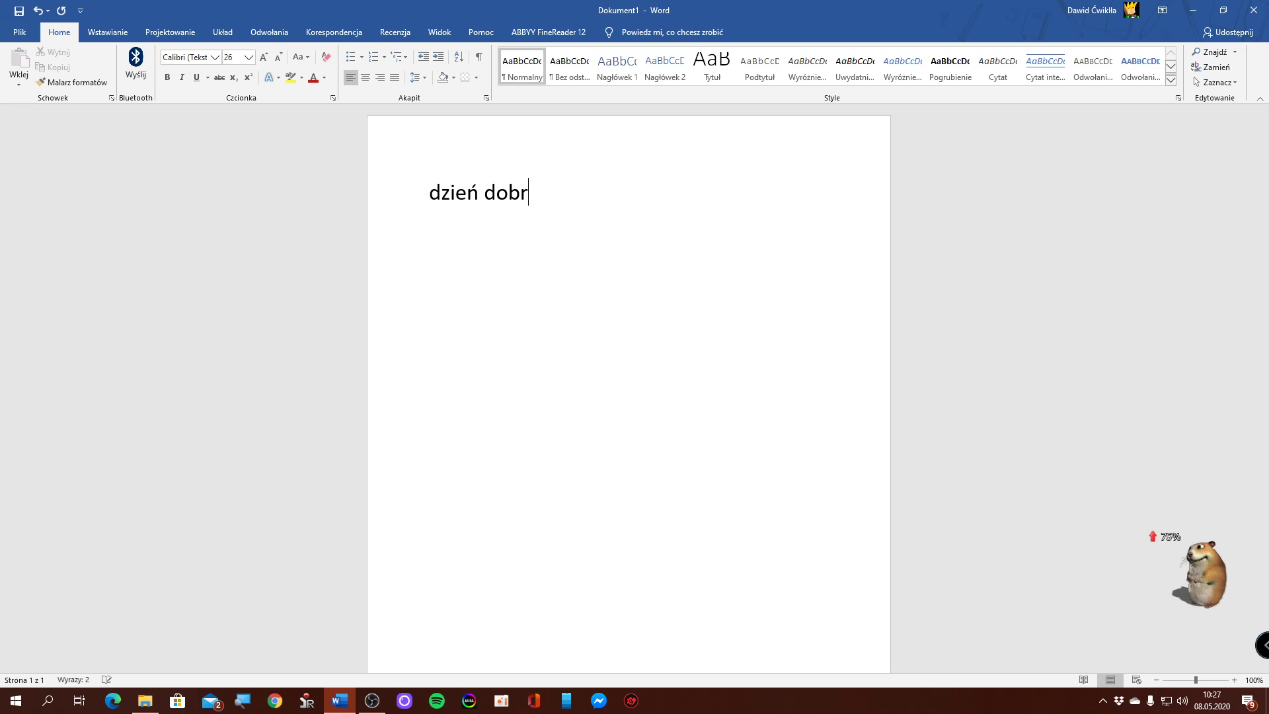
{"action": "key", "text": "Return"}
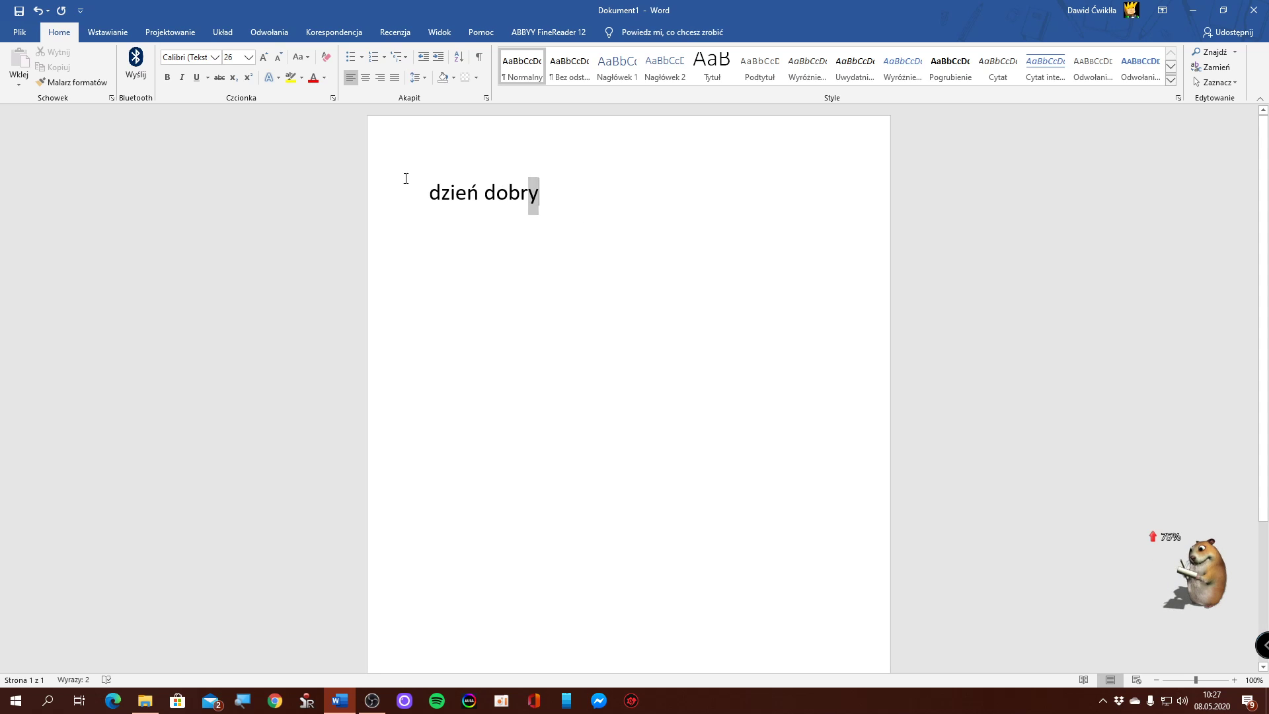
- Copy the "dzień dobry" line, send it to DeepL from the translation notification, and close the translator window
{"action": "left_click", "coordinate": [360, 184]}
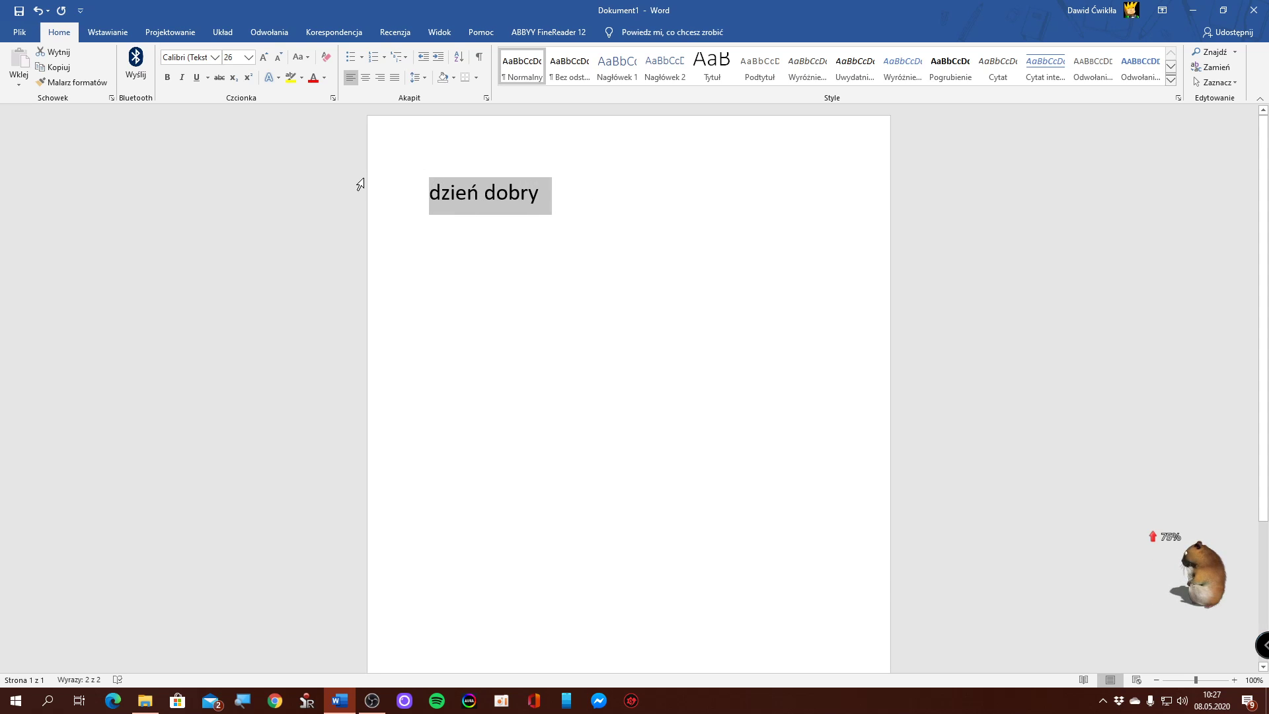
{"action": "key", "text": "ctrl+c"}
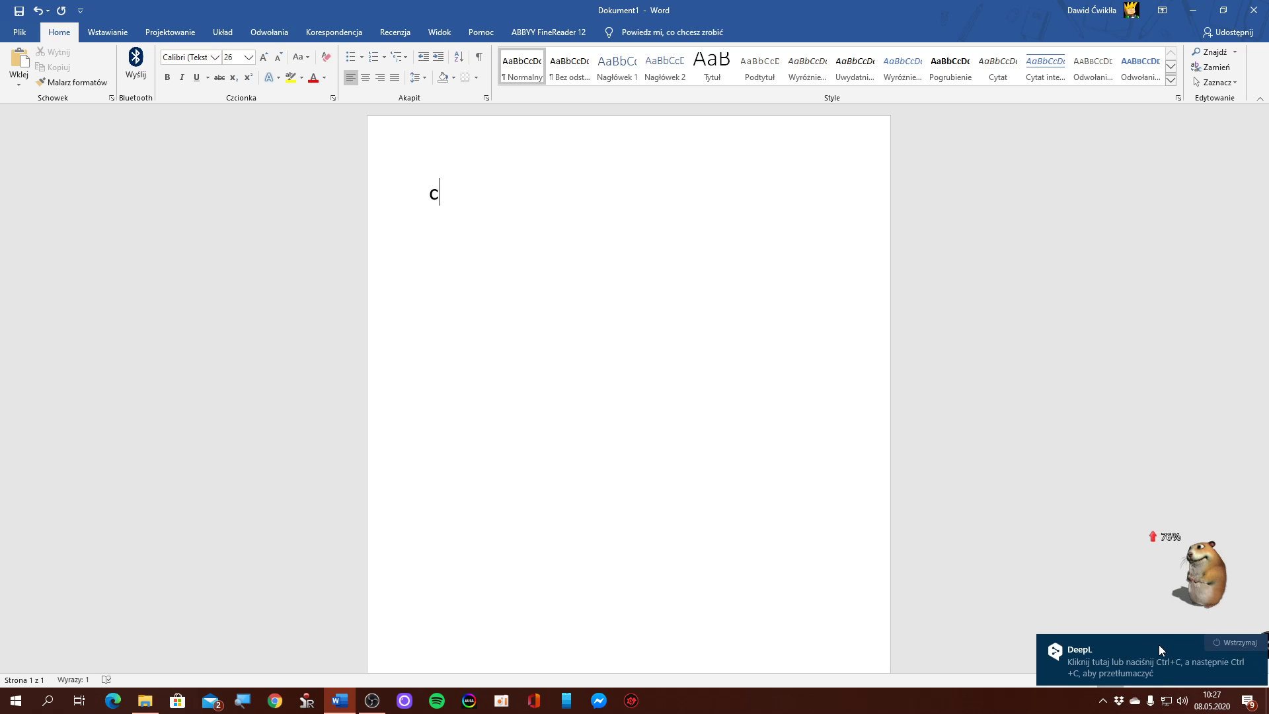
{"action": "left_click", "coordinate": [1156, 663]}
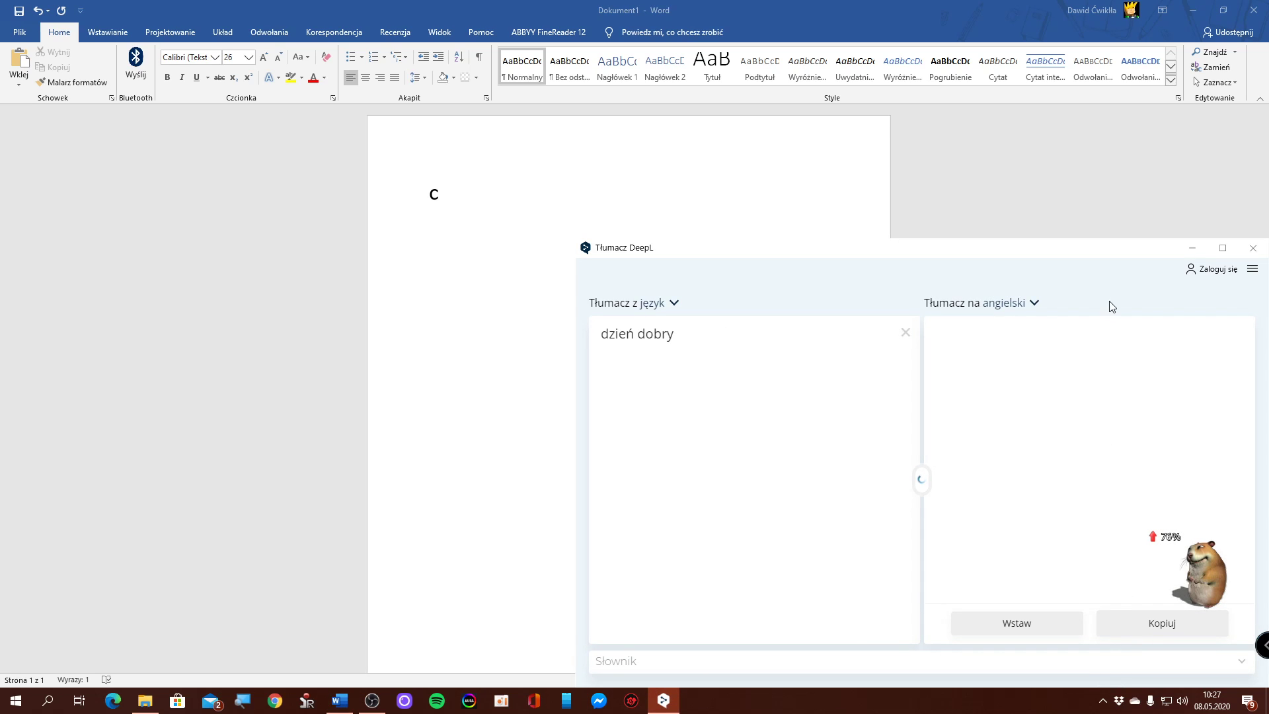
{"action": "left_click", "coordinate": [1253, 249]}
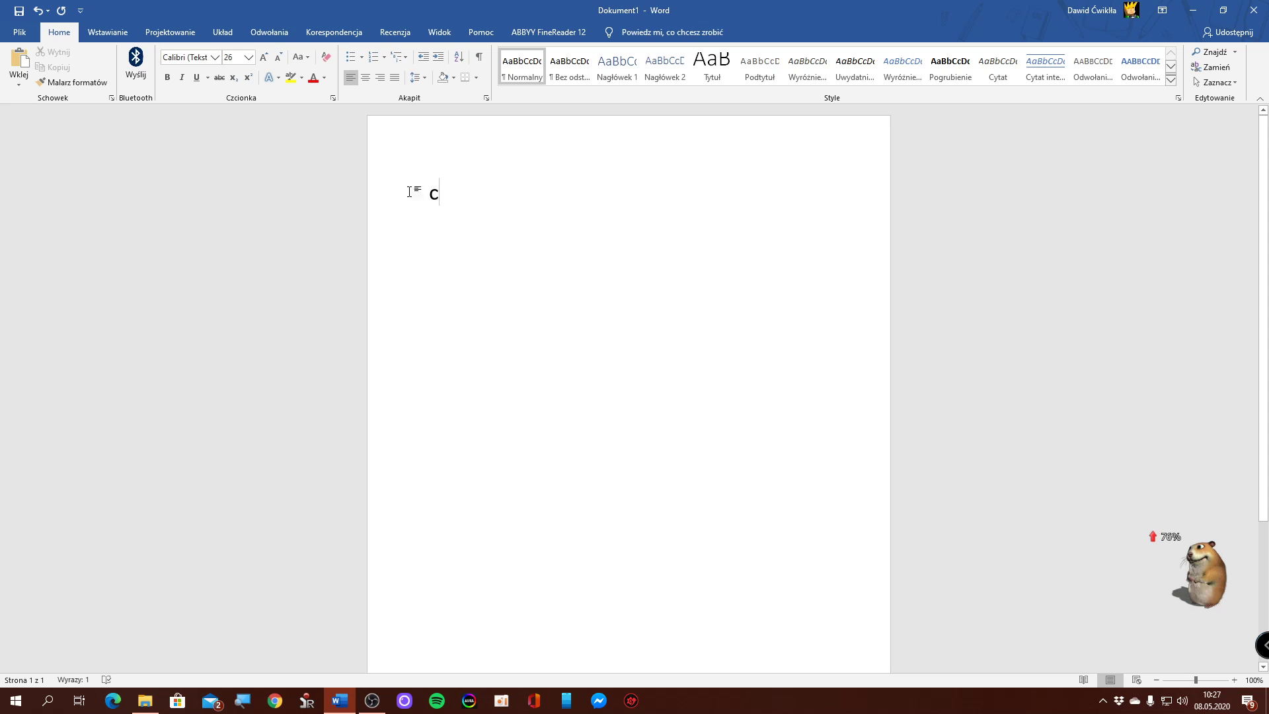
- Replace the stray "c" on the first line of the Word document with "Dzień dobry!"
{"action": "left_click_drag", "start_coordinate": [435, 192], "coordinate": [176, 193]}
{"action": "type", "text": "dz"}
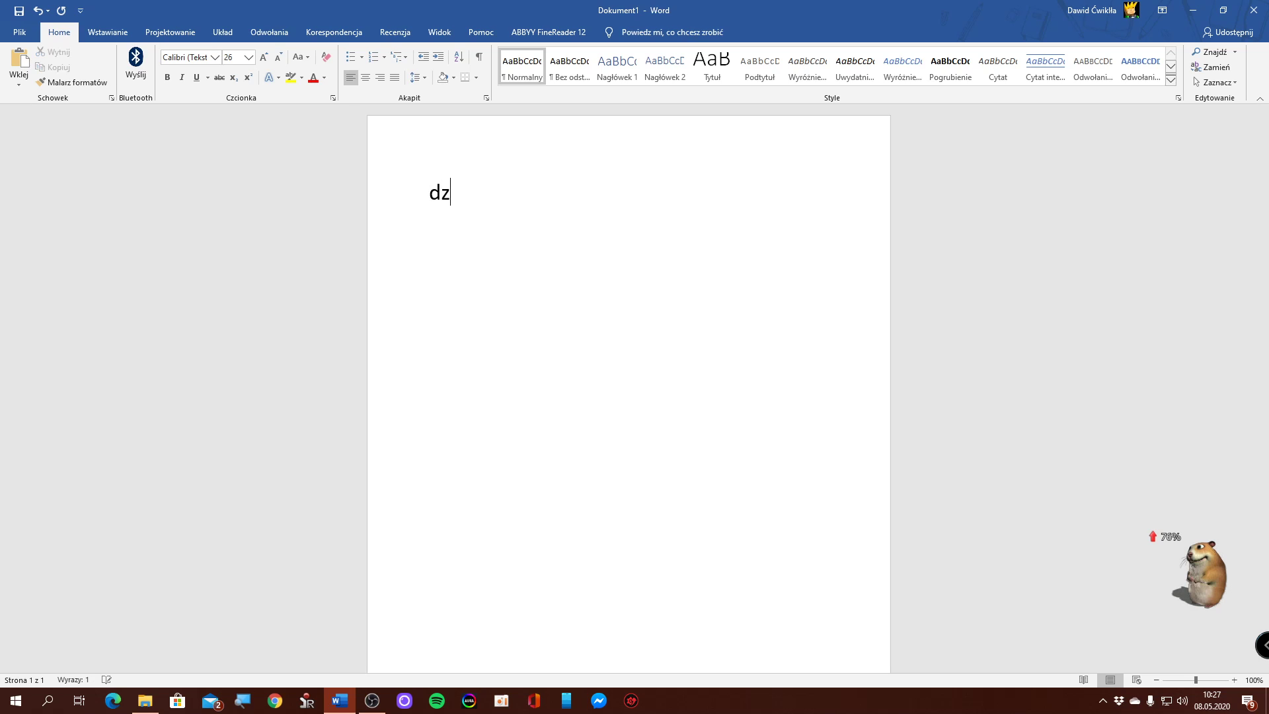
{"action": "type", "text": "ień f"}
{"action": "key", "text": "BackSpace"}
{"action": "type", "text": "d"}
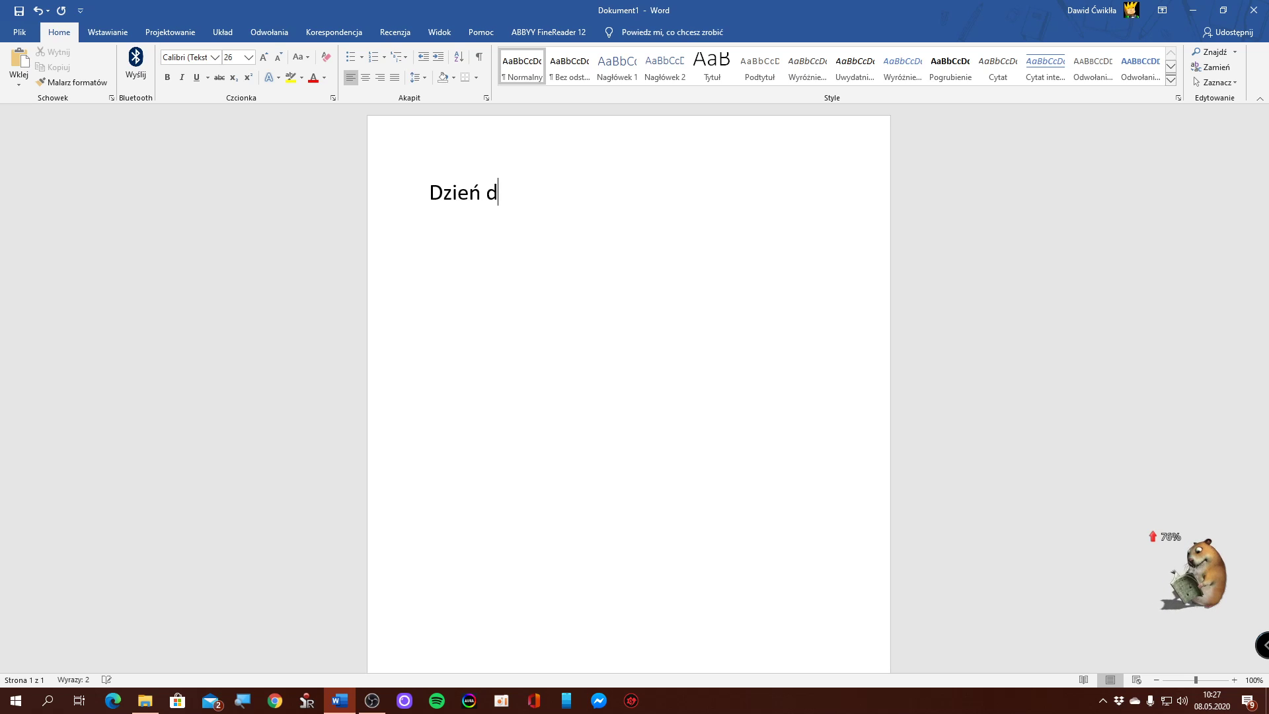
{"action": "type", "text": "obry!"}
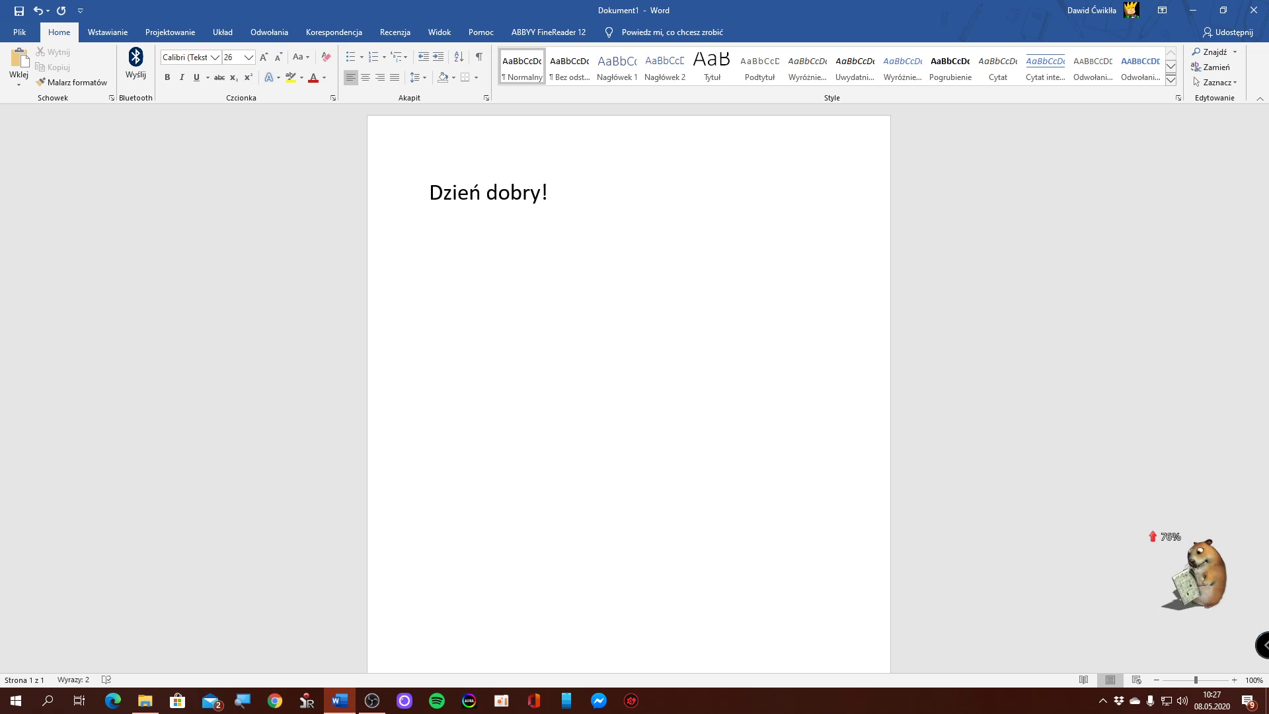
- Send the document's "Dzień dobry!" line to DeepL with the double-copy shortcut for translation into English
{"action": "left_click_drag", "start_coordinate": [544, 192], "coordinate": [363, 152]}
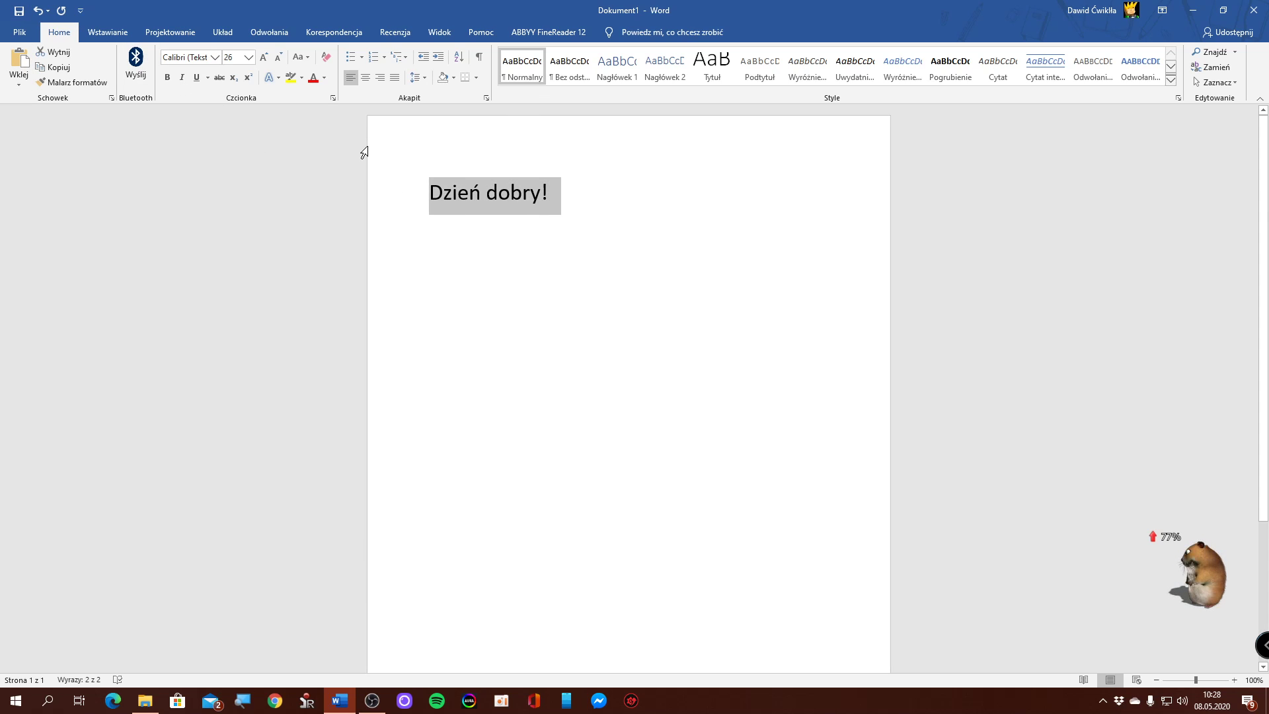
{"action": "key", "text": "ctrl+c"}
{"action": "key", "text": "ctrl+c"}
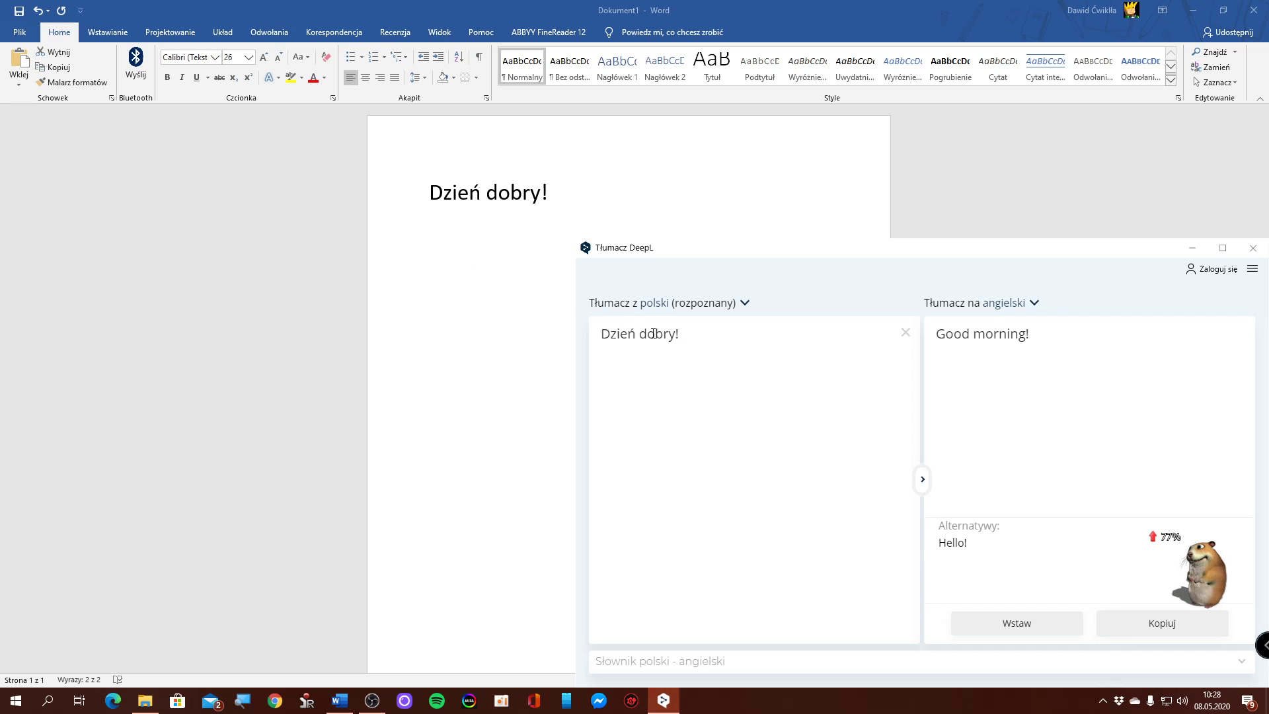
{"action": "right_click", "coordinate": [992, 352]}
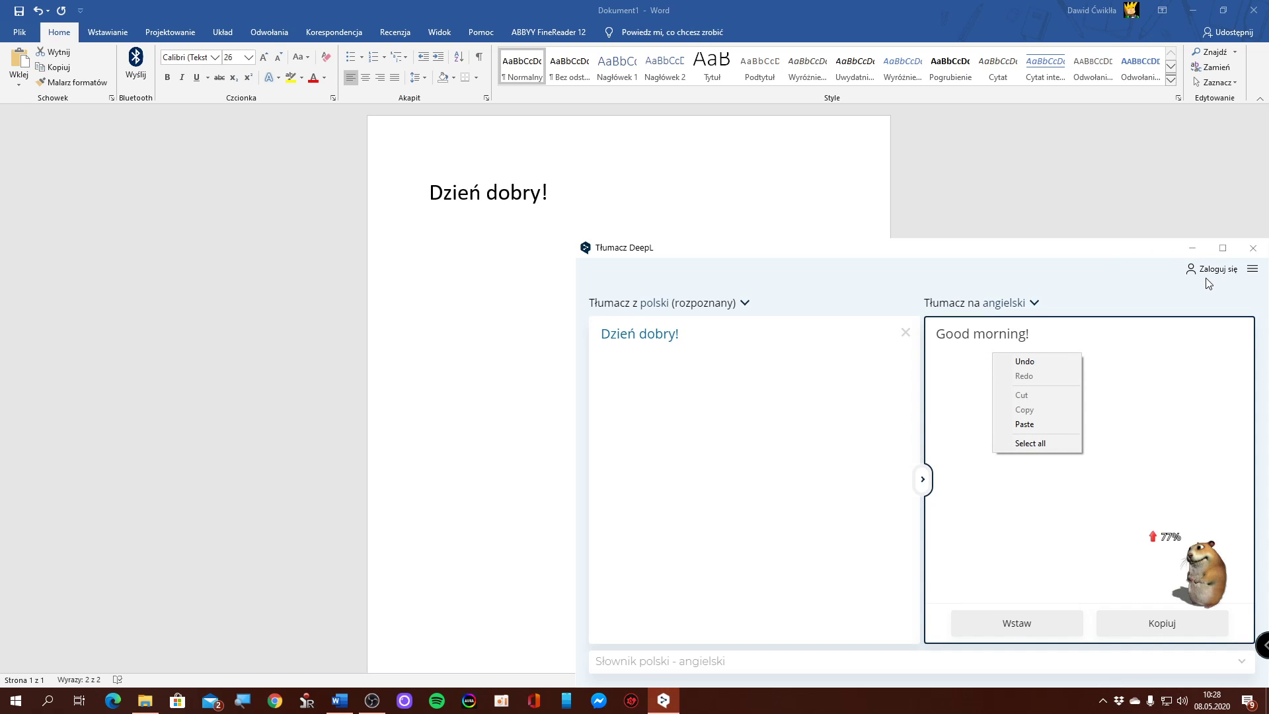
{"action": "left_click", "coordinate": [1145, 273]}
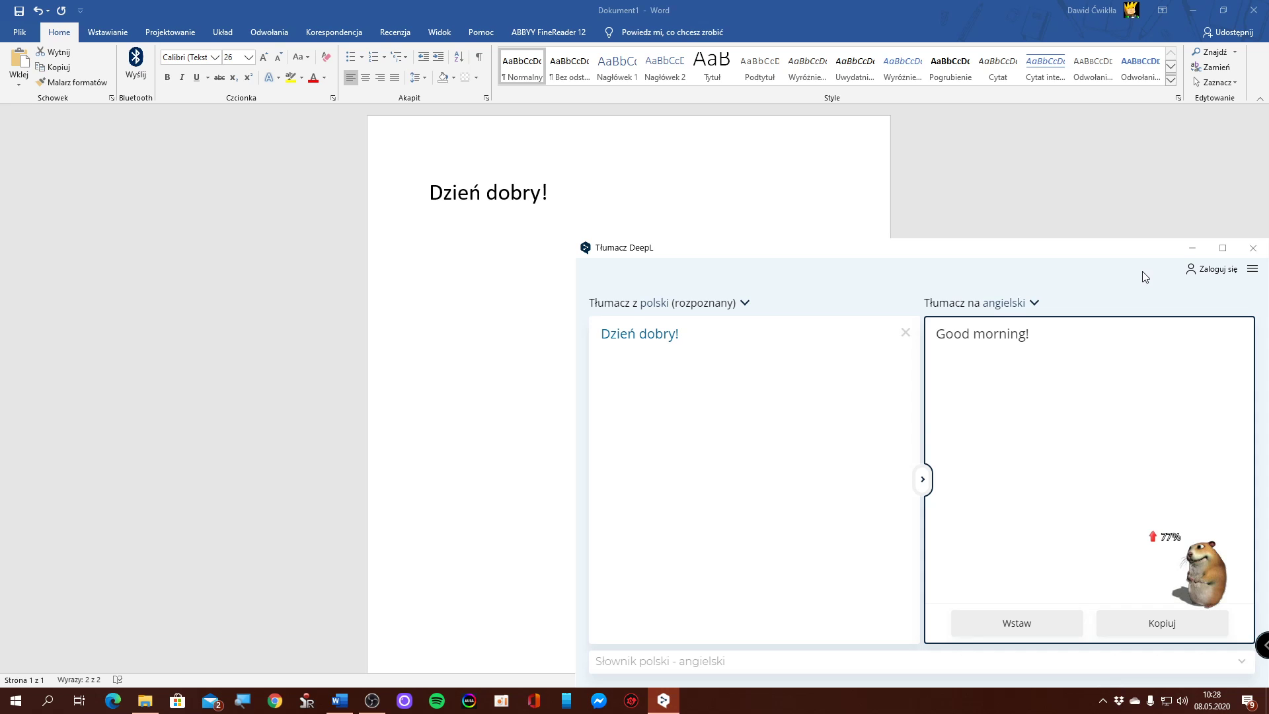
- View the DeepL Pro sign-in form without signing in, and read the help on the translation shortcut
{"action": "left_click", "coordinate": [1218, 272]}
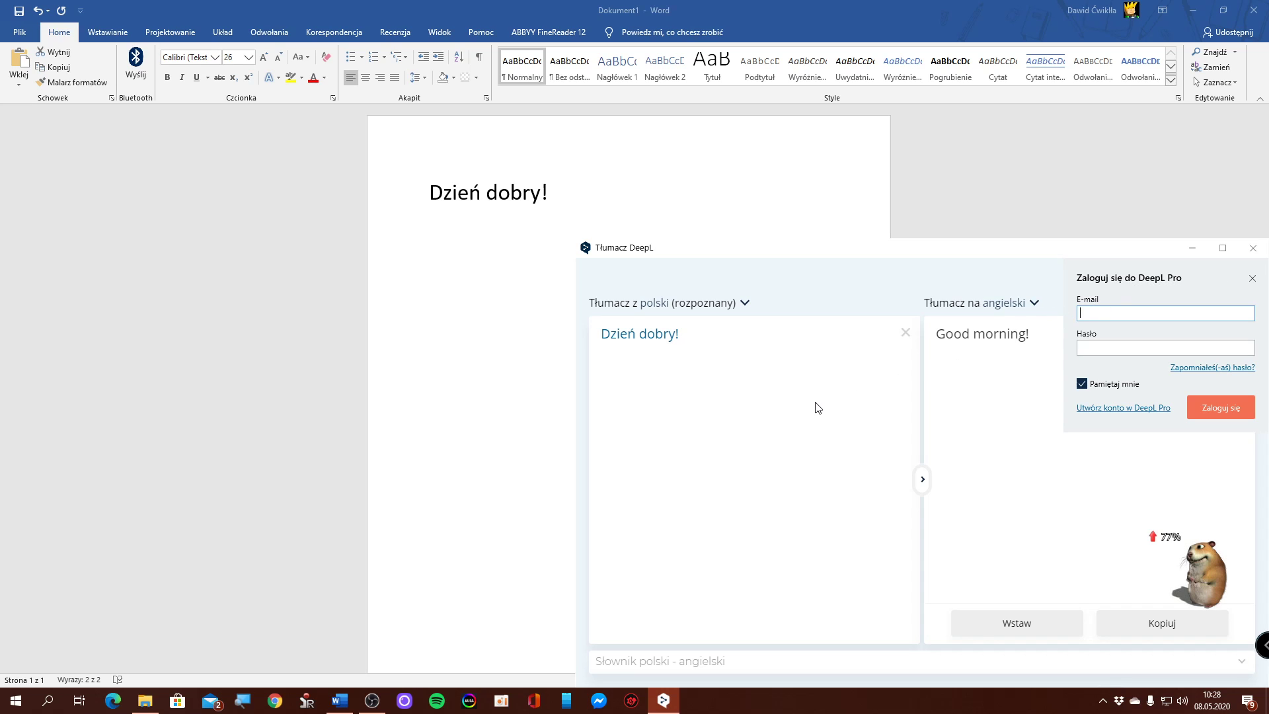
{"action": "left_click", "coordinate": [1252, 278]}
{"action": "left_click", "coordinate": [1252, 269]}
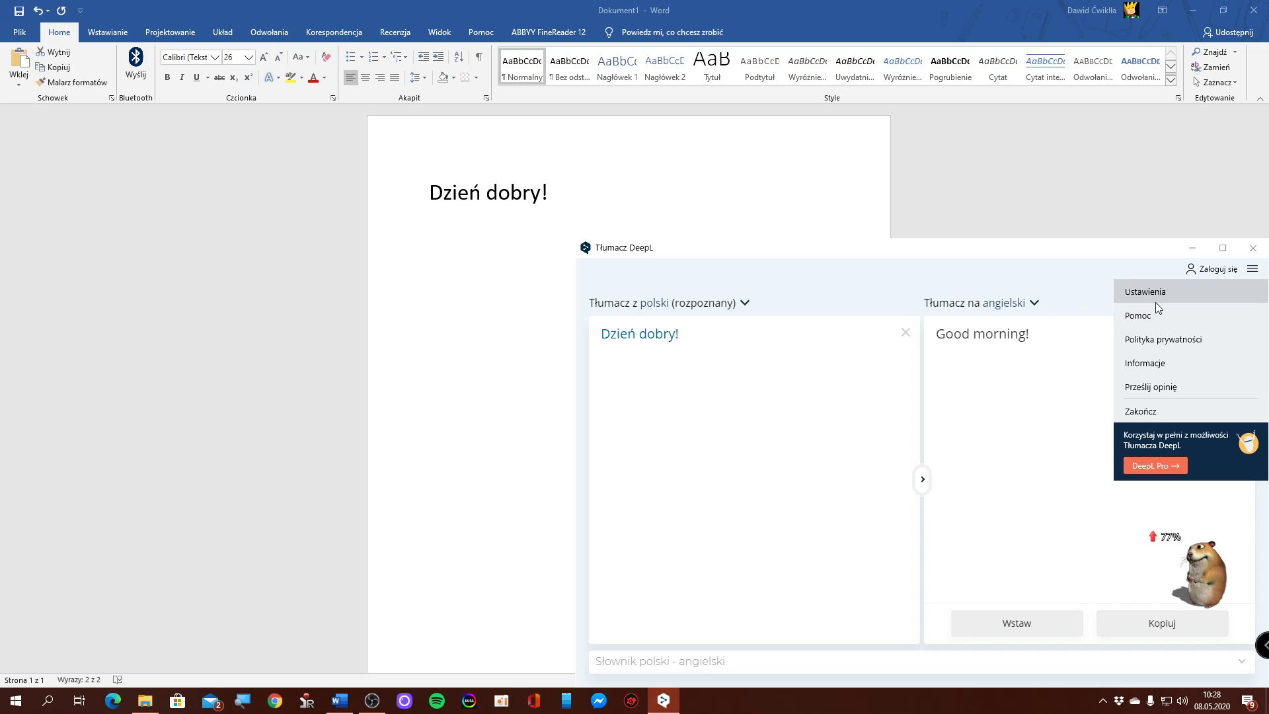
{"action": "left_click", "coordinate": [1191, 317]}
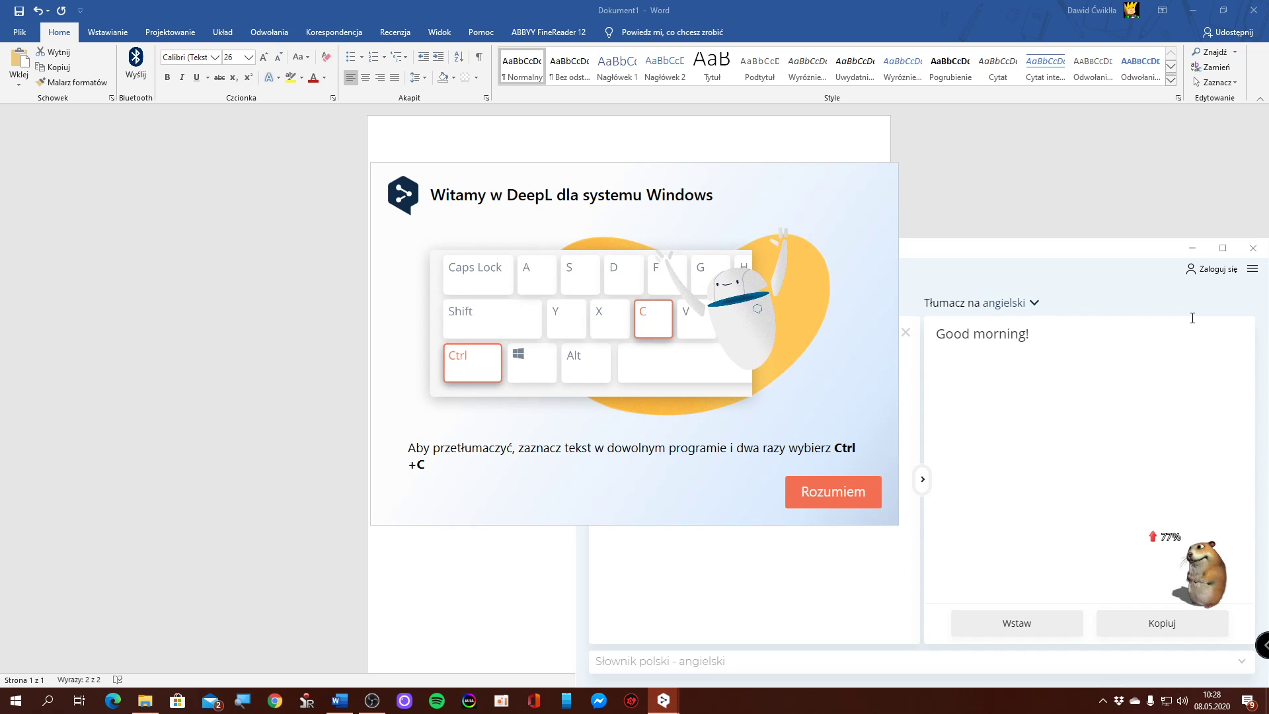
{"action": "left_click", "coordinate": [842, 490]}
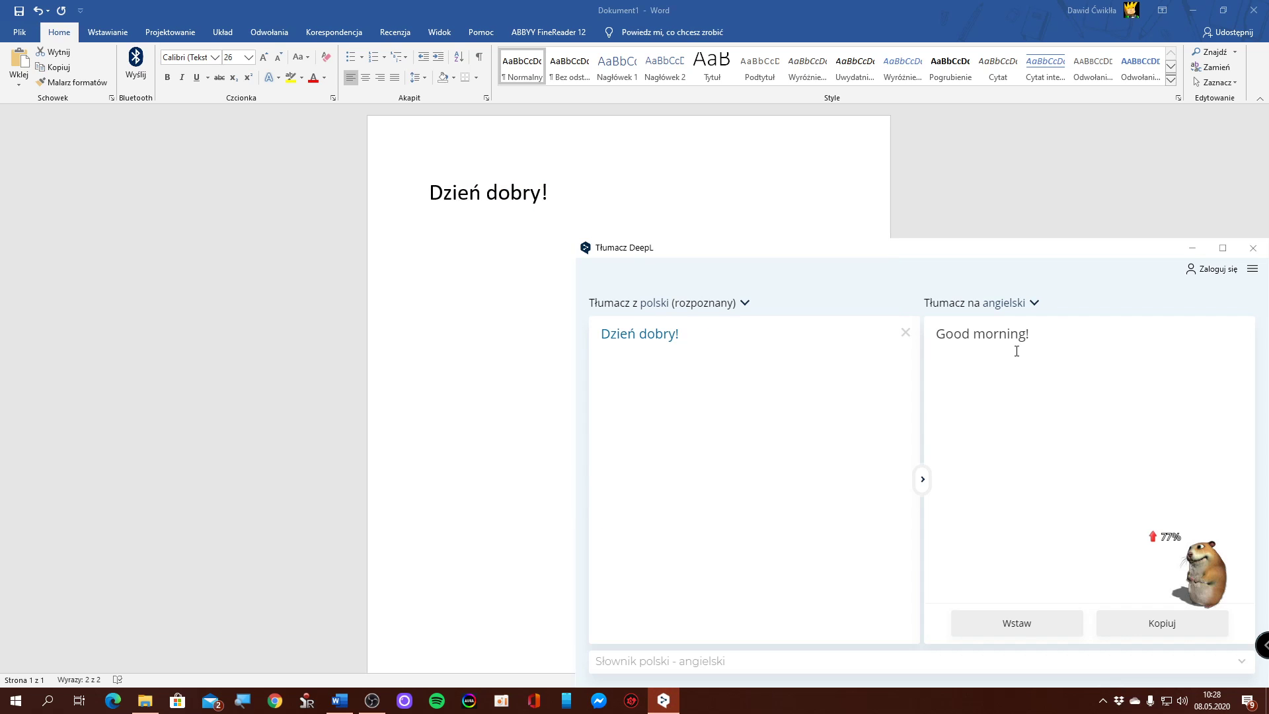
- View DeepL's version information, and look over the remaining application options including DeepL Pro
{"action": "left_click", "coordinate": [1258, 277]}
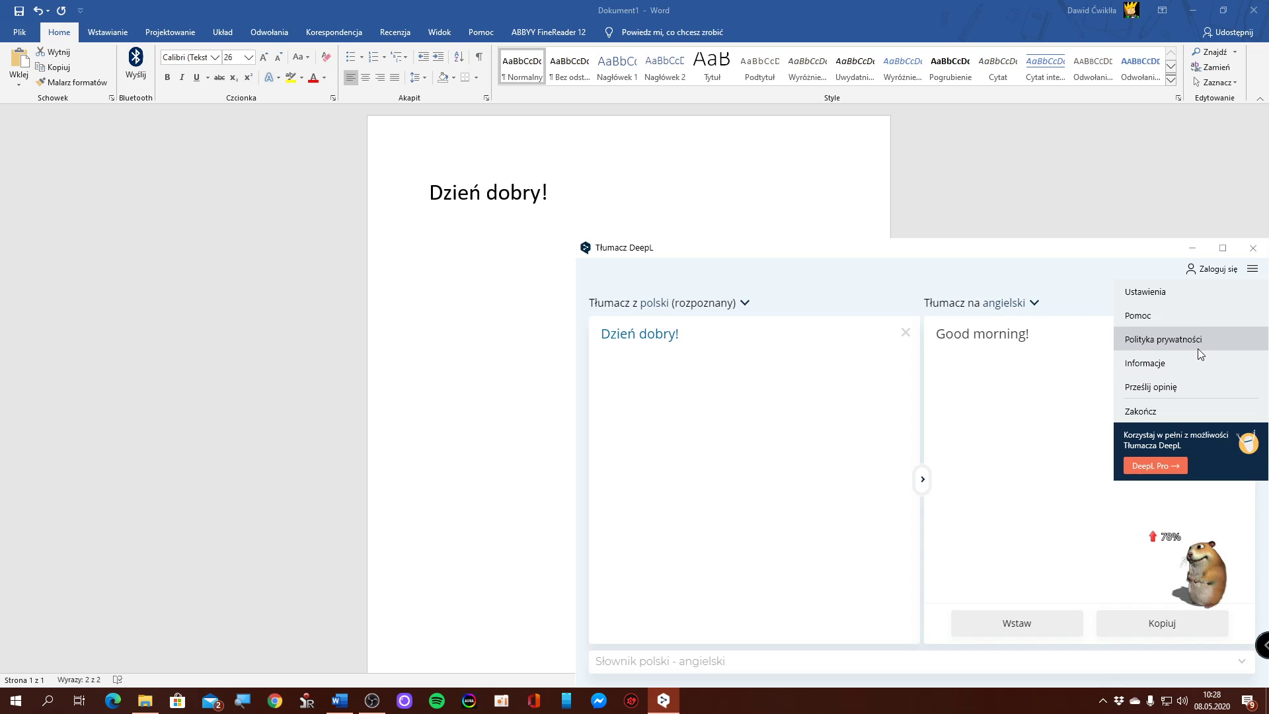
{"action": "left_click", "coordinate": [1191, 366]}
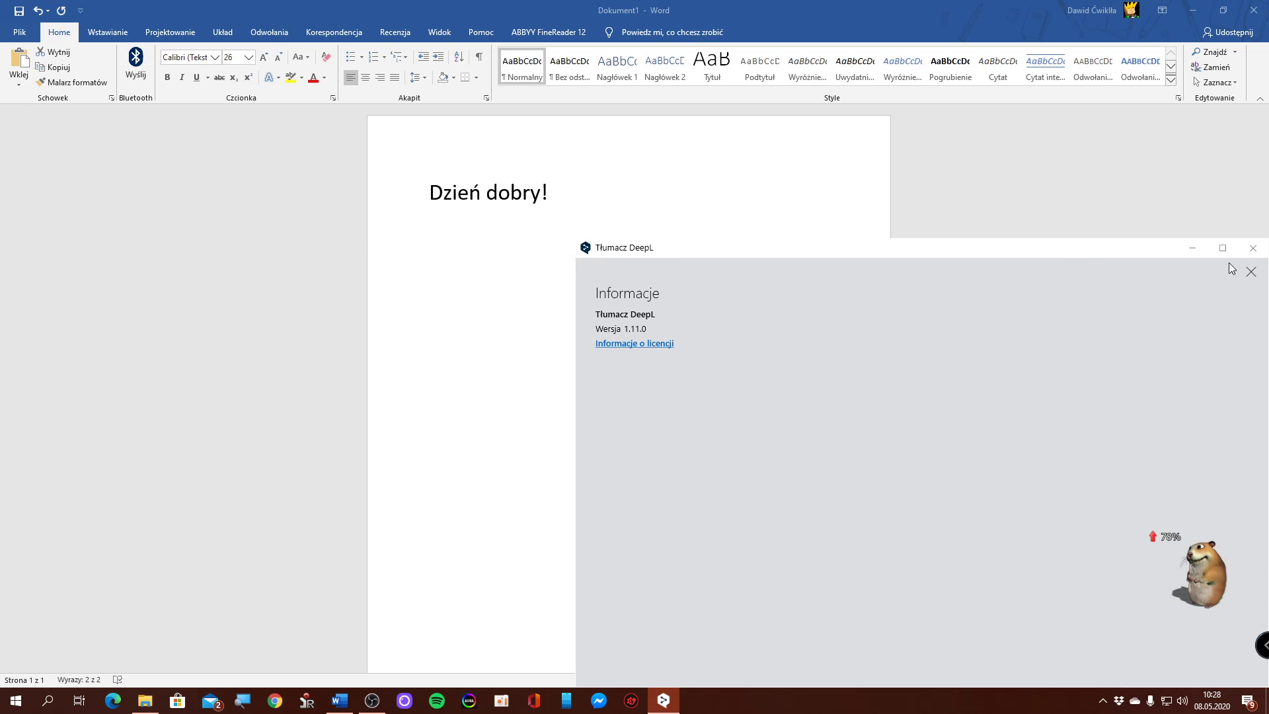
{"action": "left_click", "coordinate": [1250, 271]}
{"action": "left_click", "coordinate": [1249, 270]}
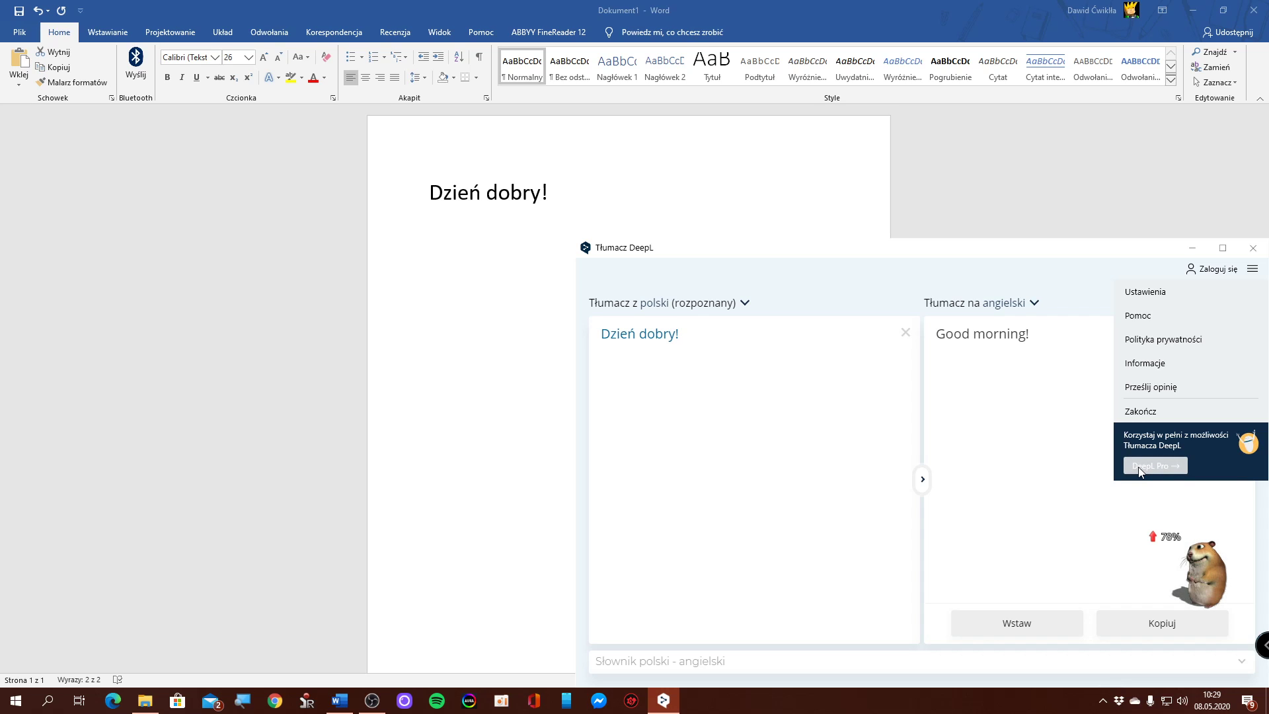
{"action": "left_click", "coordinate": [804, 458]}
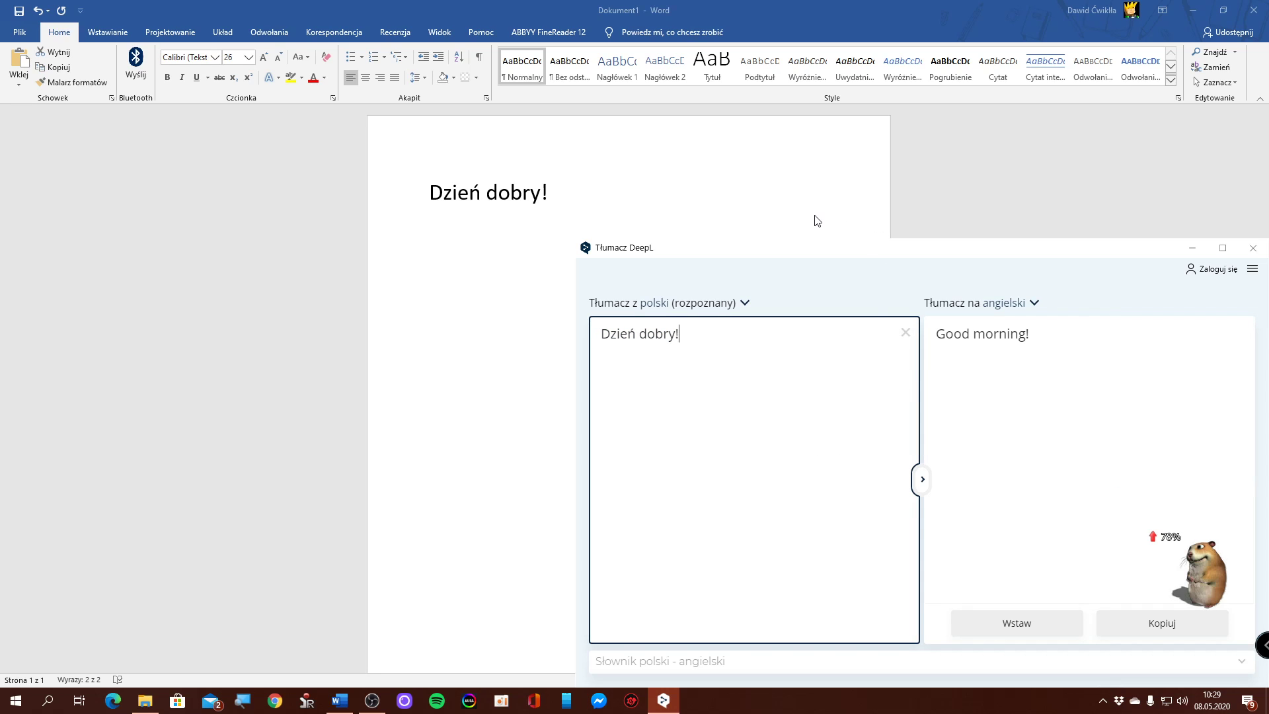
- Examine the list of target languages available for the translation, and leave it without choosing another one
{"action": "left_click", "coordinate": [1029, 302]}
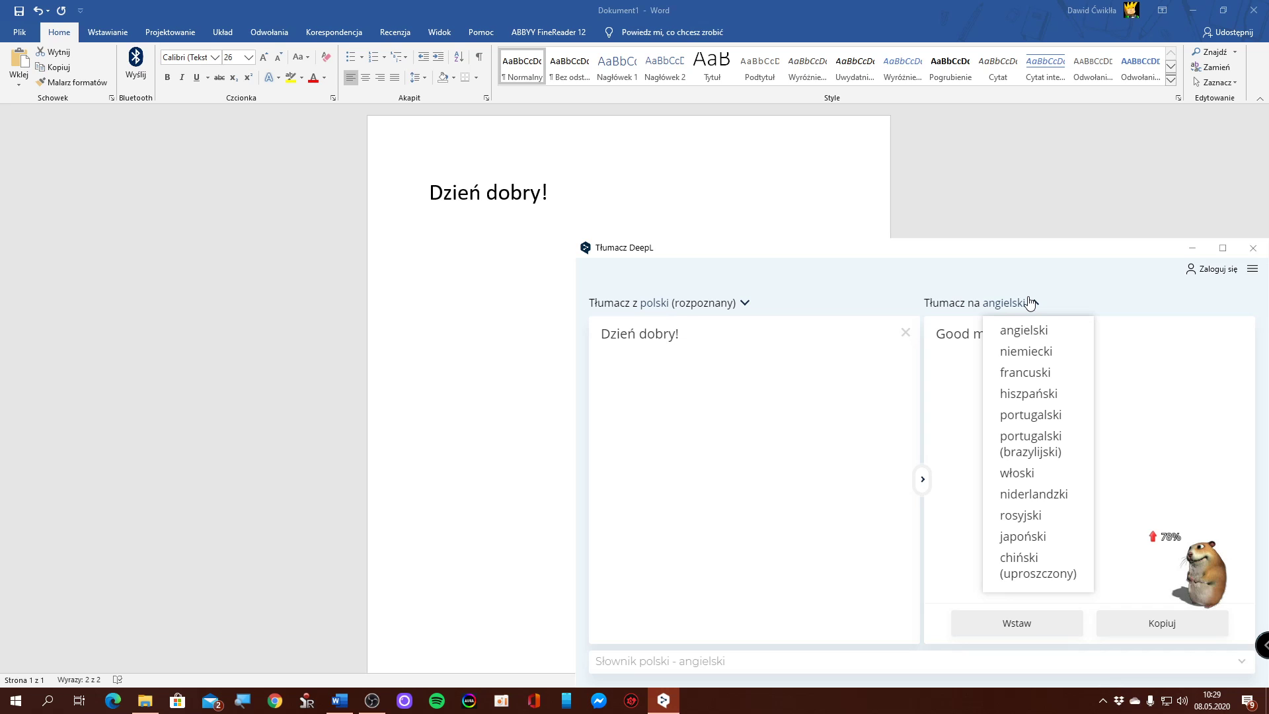
{"action": "right_click", "coordinate": [1028, 296]}
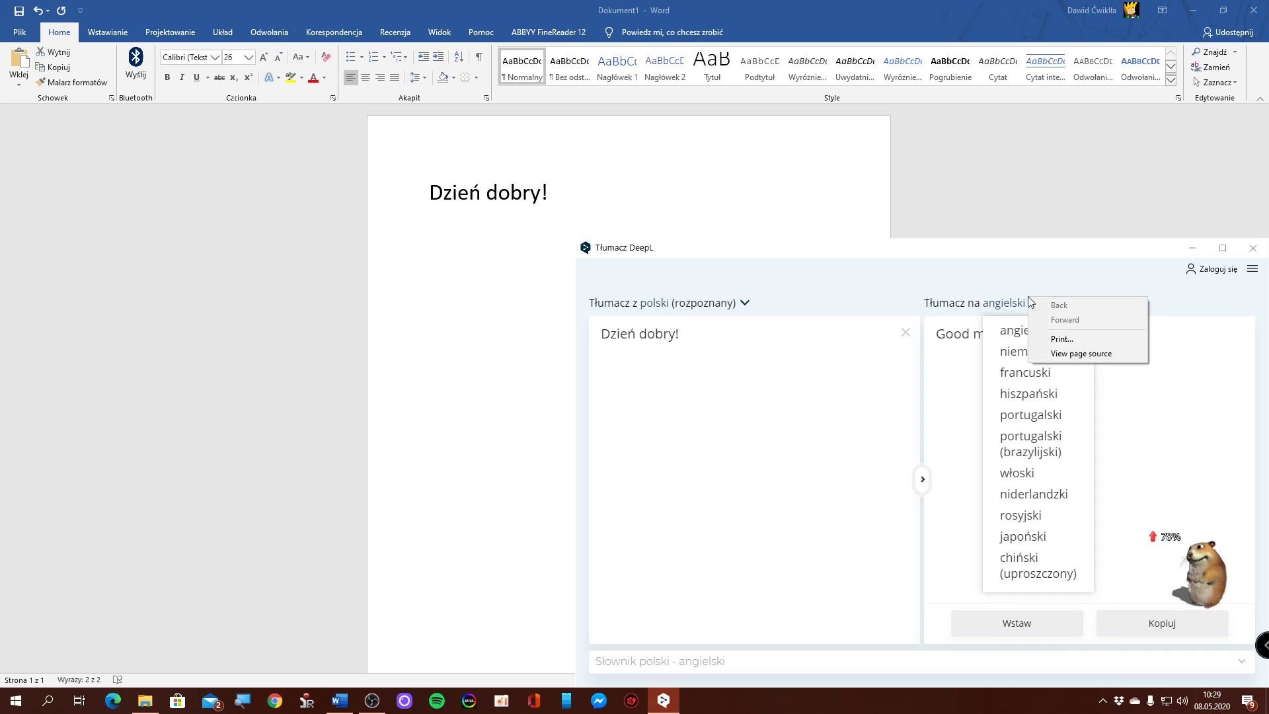
{"action": "left_click", "coordinate": [985, 312]}
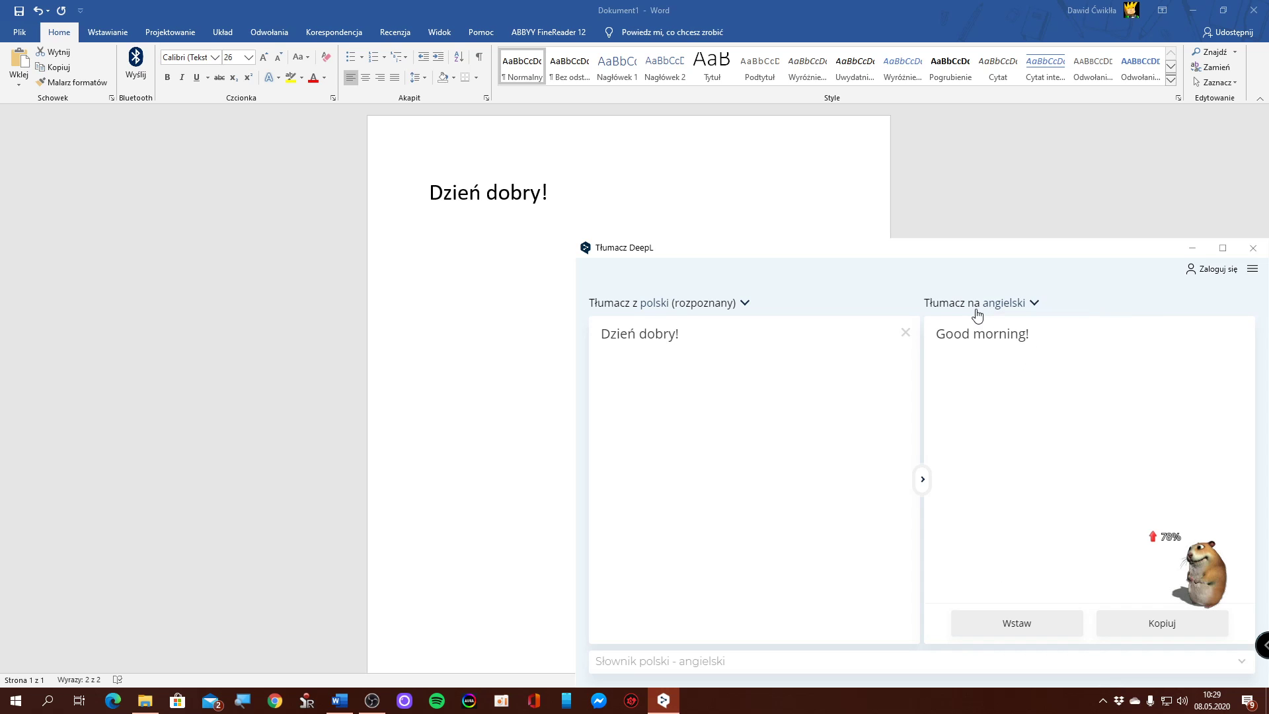
{"action": "left_click", "coordinate": [998, 305]}
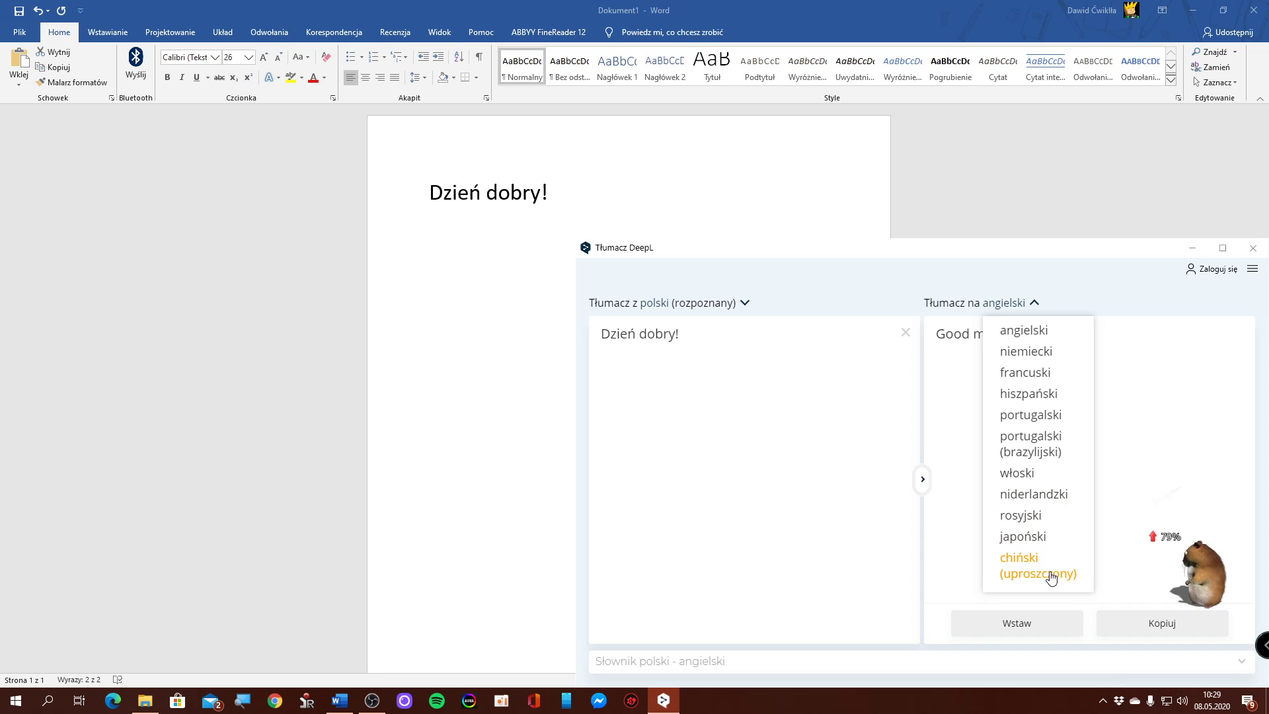
{"action": "left_click", "coordinate": [969, 303]}
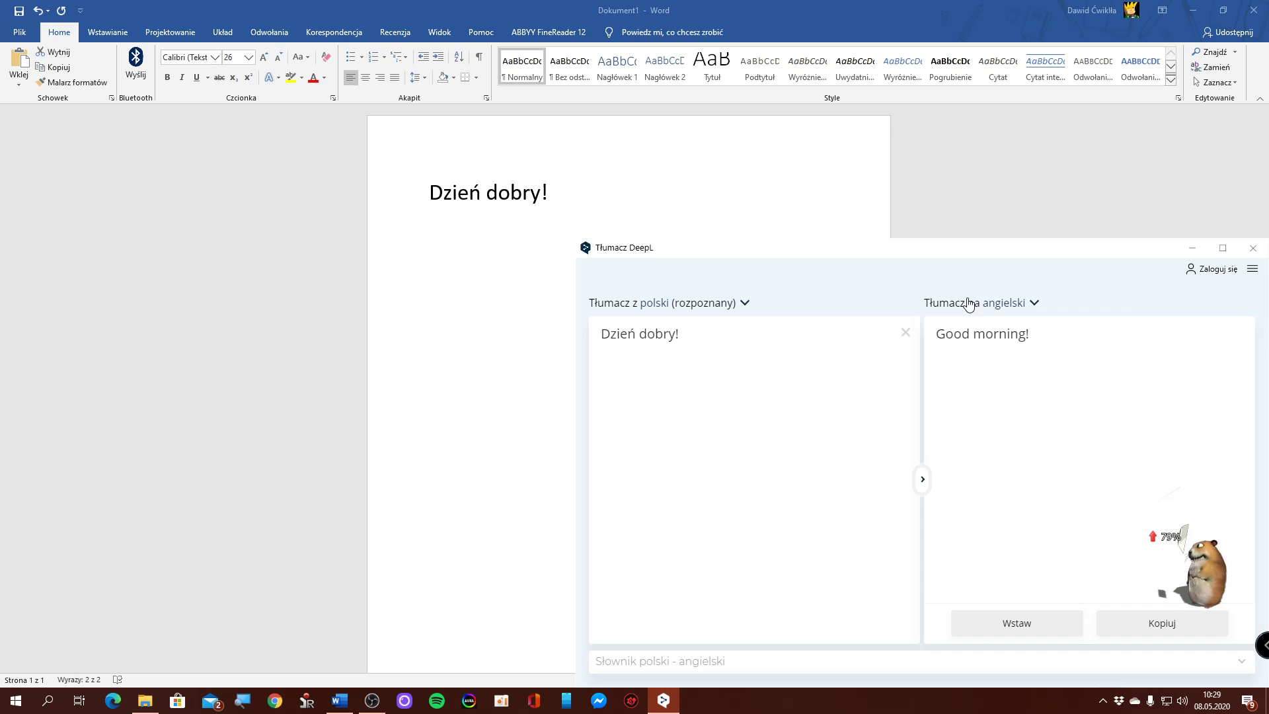
- Open DeepL's settings and try the options that deactivate it for an hour and until the application restarts
{"action": "left_click", "coordinate": [1252, 268]}
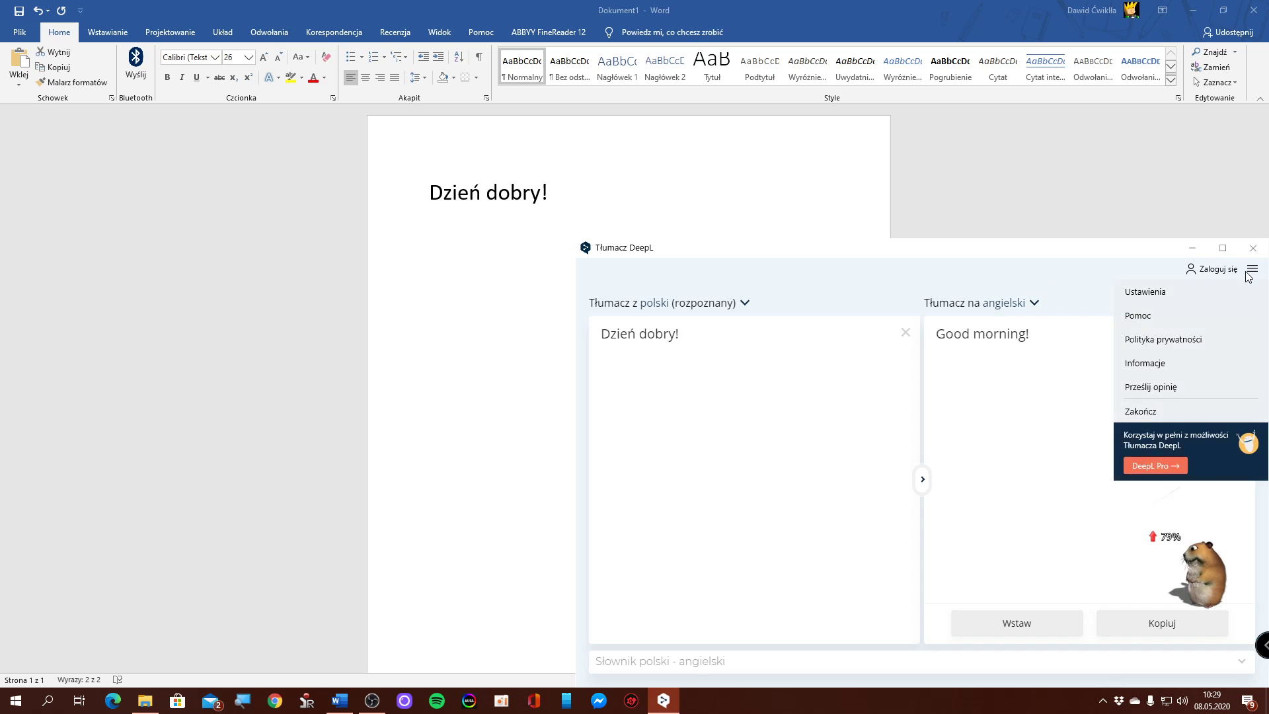
{"action": "right_click", "coordinate": [1236, 280]}
{"action": "left_click", "coordinate": [1252, 268]}
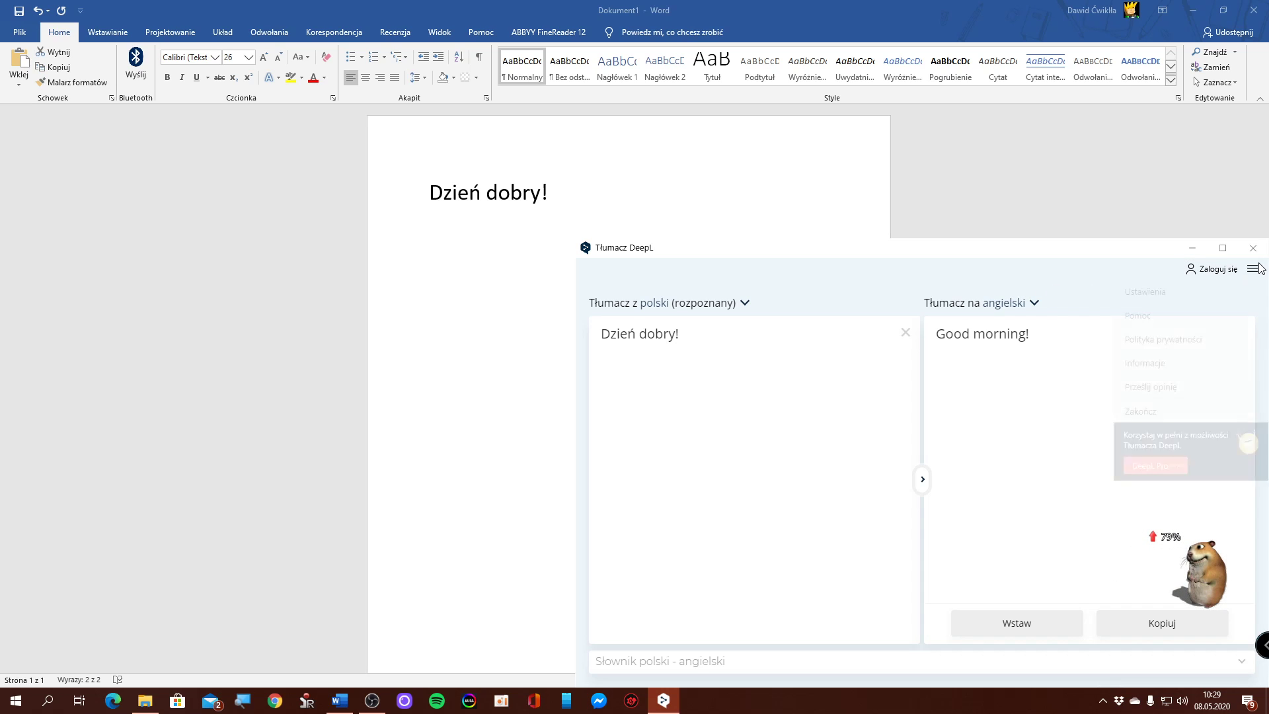
{"action": "left_click", "coordinate": [1204, 294]}
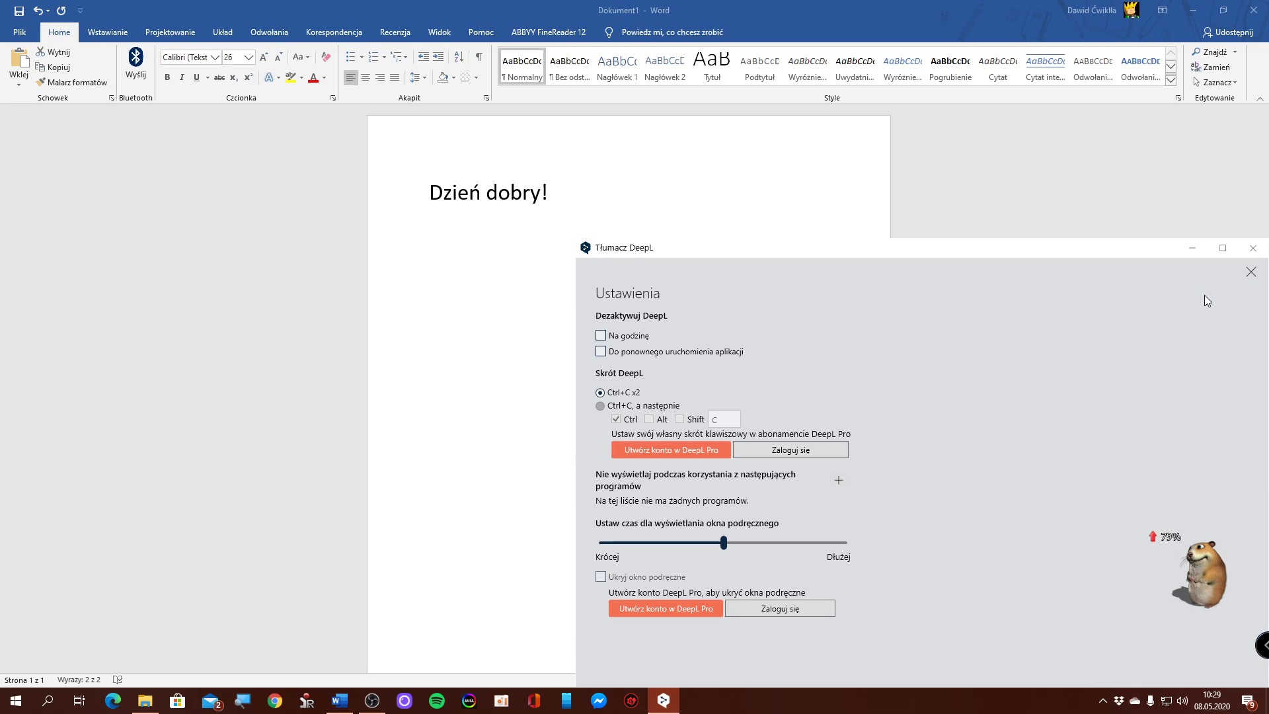
{"action": "left_click", "coordinate": [611, 342]}
{"action": "left_click", "coordinate": [611, 342]}
{"action": "left_click", "coordinate": [651, 356]}
{"action": "left_click", "coordinate": [651, 355]}
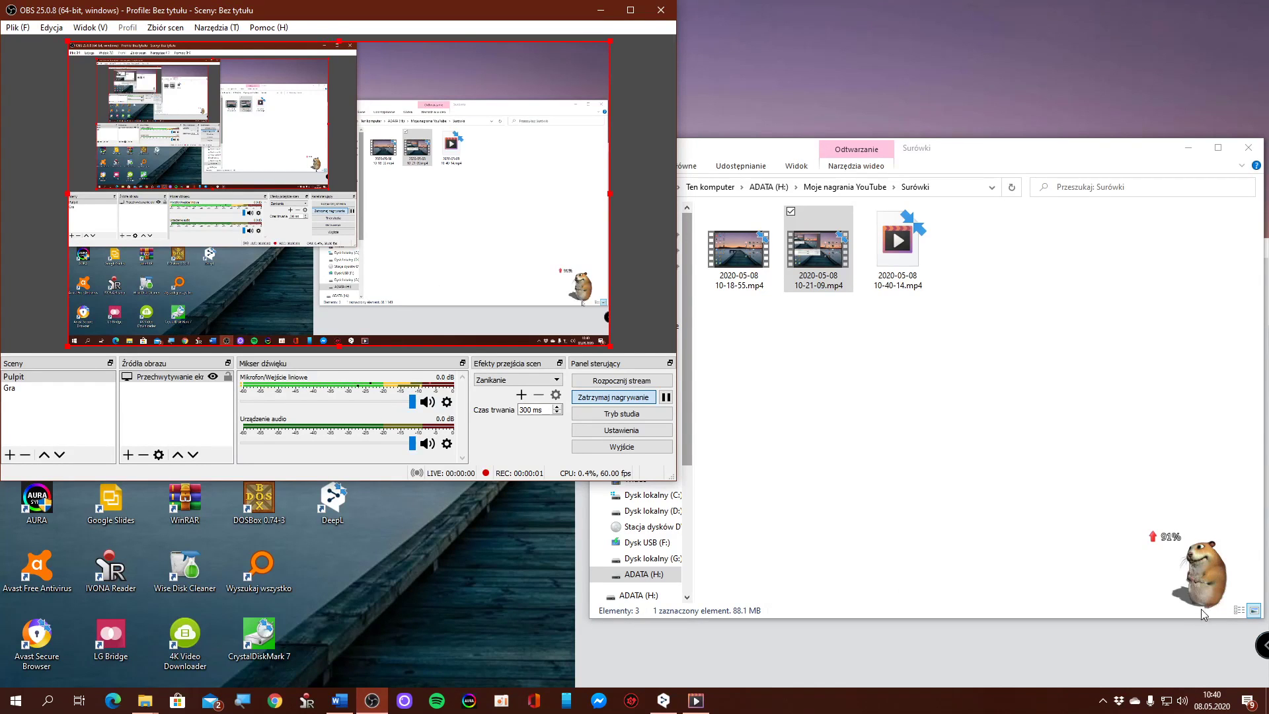
- Open the DeepL translator from the hidden system tray icons and close its window again
{"action": "left_click", "coordinate": [1100, 702]}
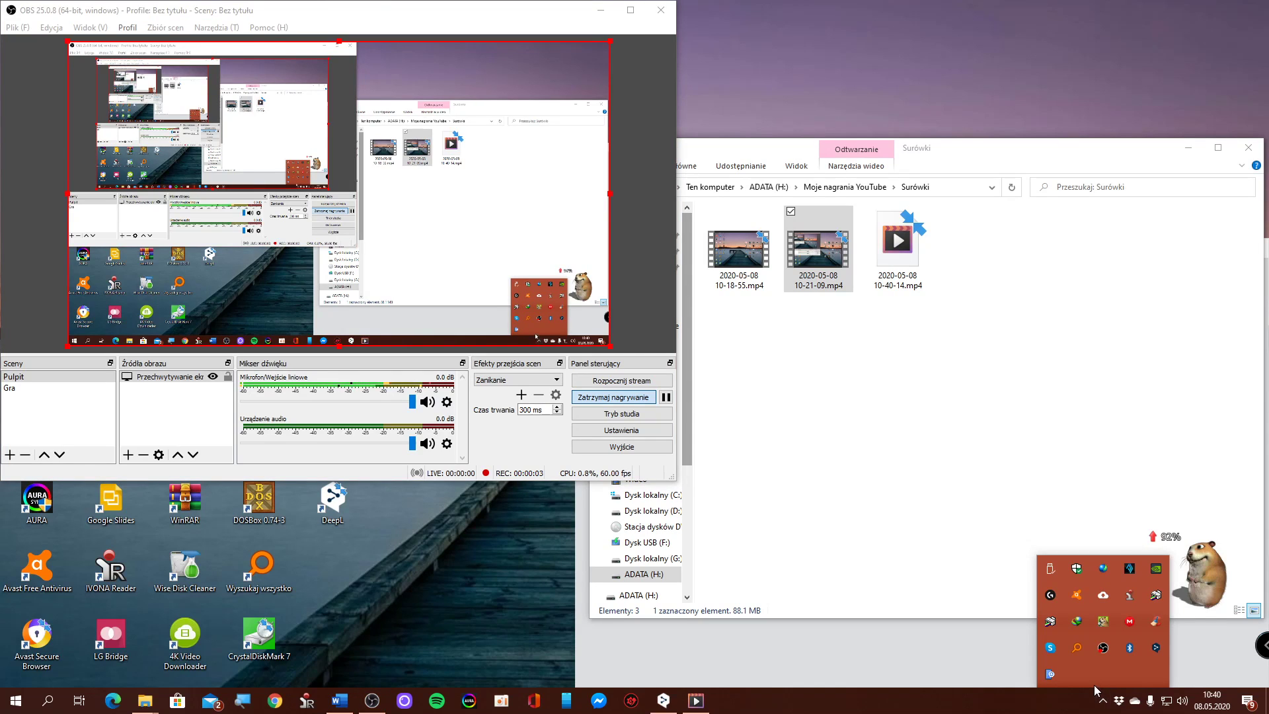
{"action": "left_click", "coordinate": [1157, 649]}
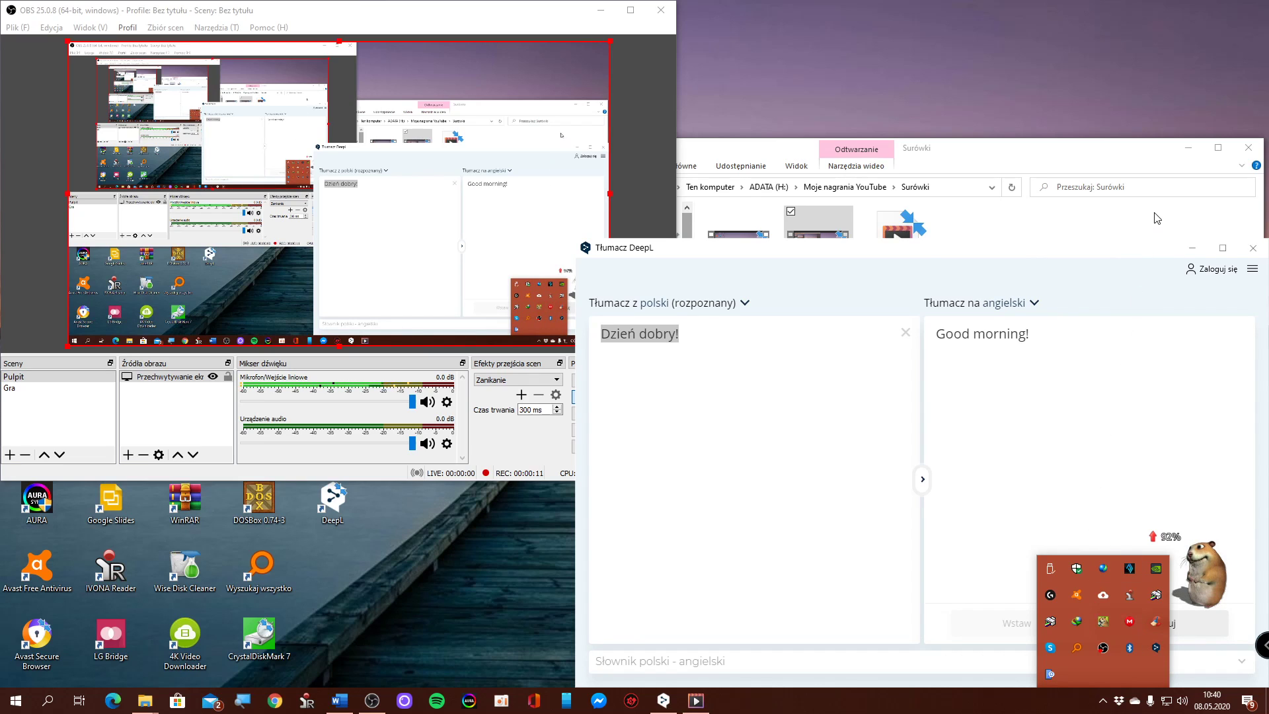
{"action": "left_click", "coordinate": [1252, 248]}
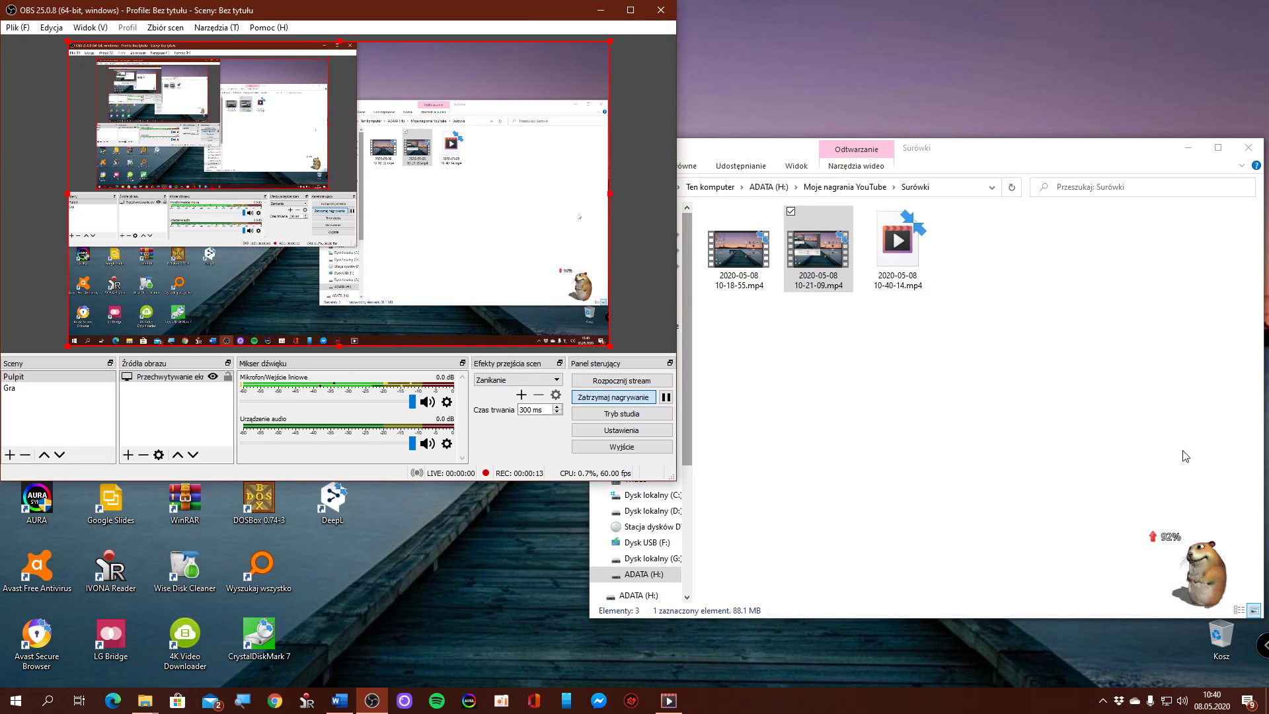
- Open the DeepL translator from the hidden system tray icons and go to its settings
{"action": "left_click", "coordinate": [1102, 700]}
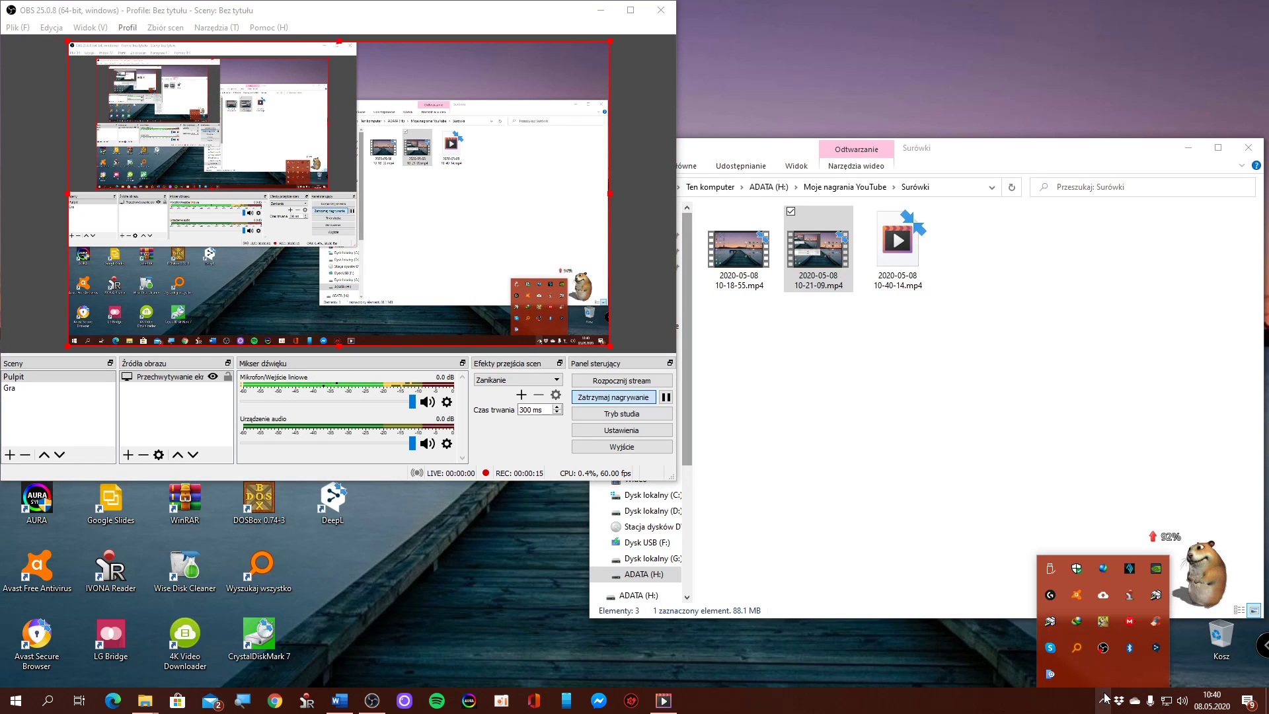
{"action": "left_click", "coordinate": [1157, 650]}
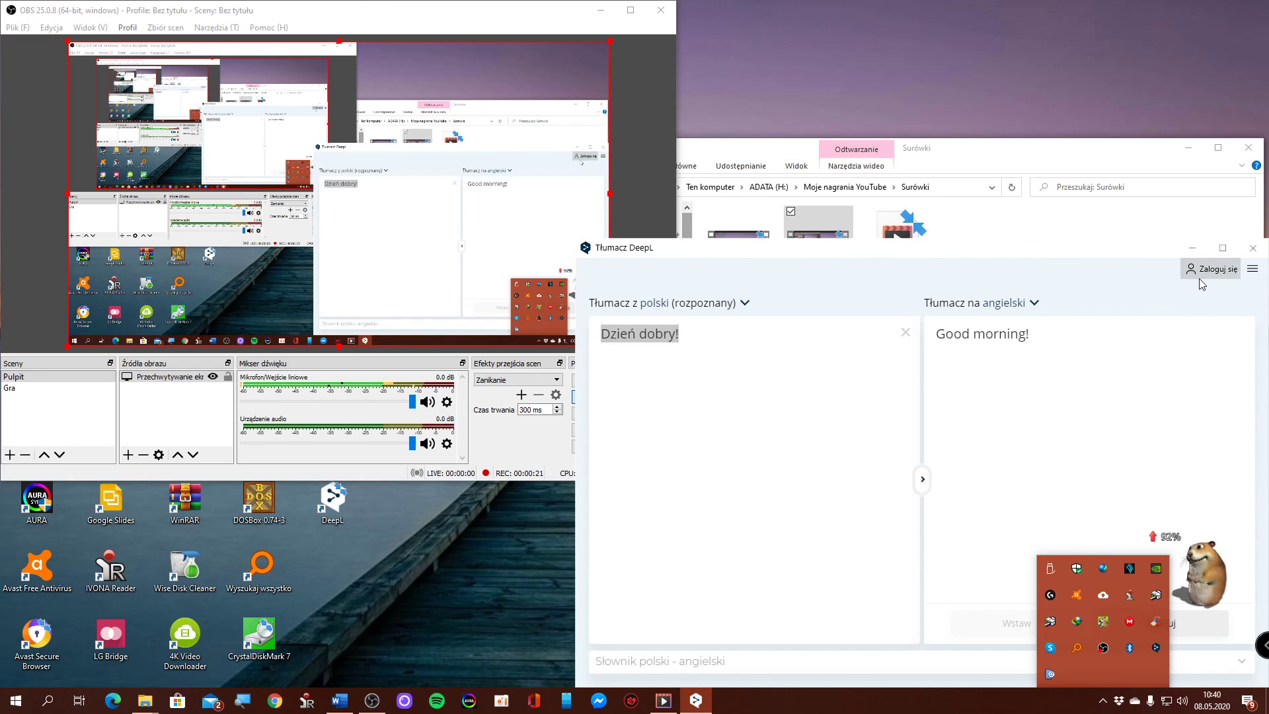
{"action": "left_click", "coordinate": [1251, 269]}
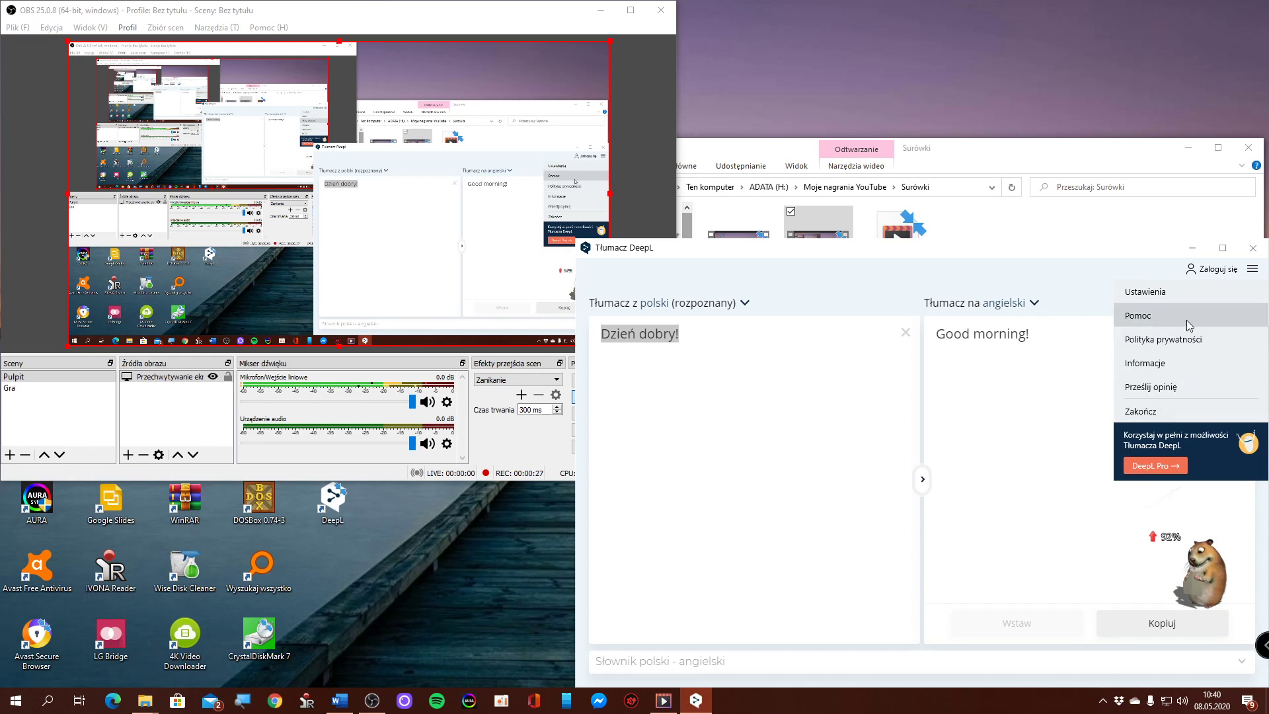
{"action": "left_click", "coordinate": [1193, 296]}
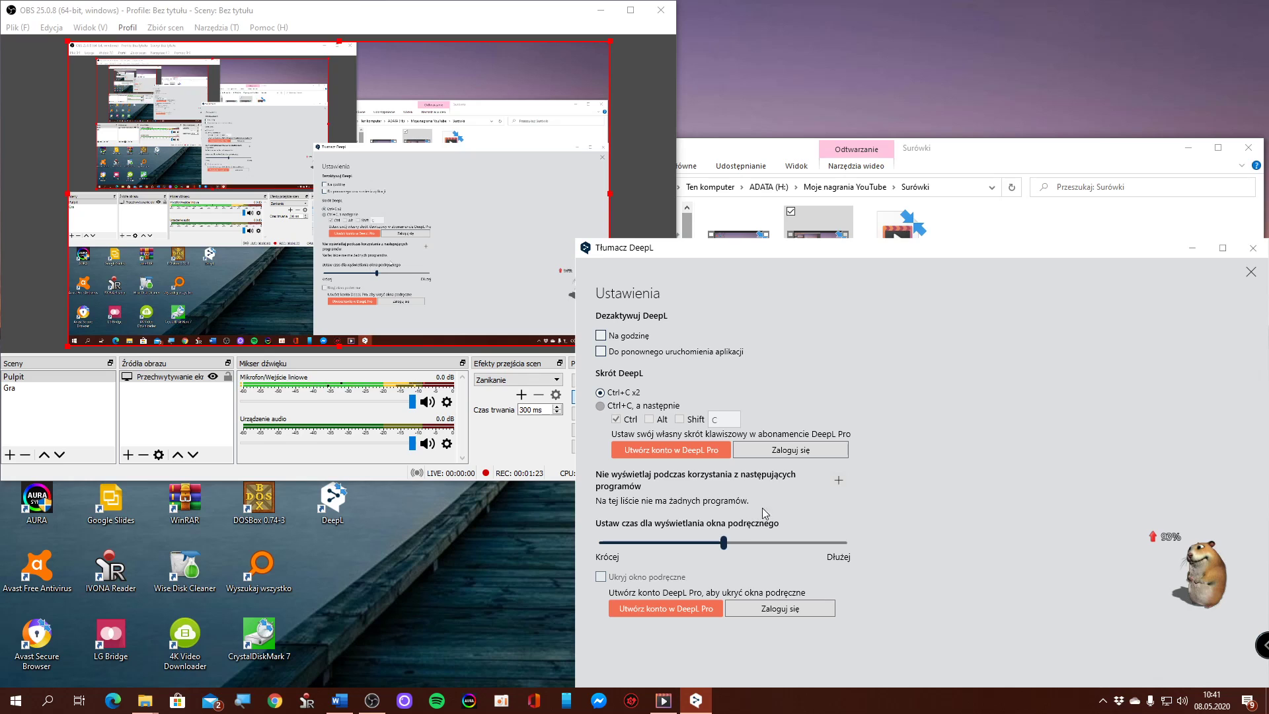
- Examine the programs that can be excluded from DeepL without adding any, and look at the DeepL Pro account option for hiding the pop-up window
{"action": "left_click", "coordinate": [838, 480]}
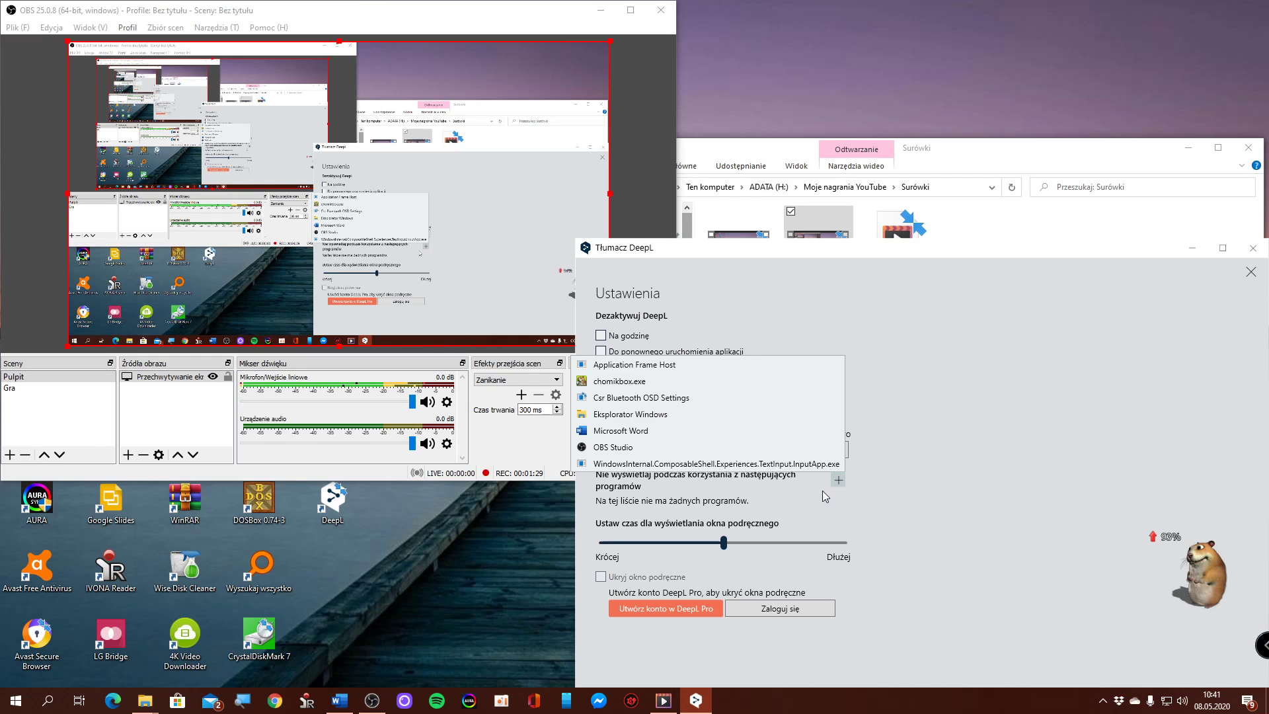
{"action": "left_click", "coordinate": [856, 498]}
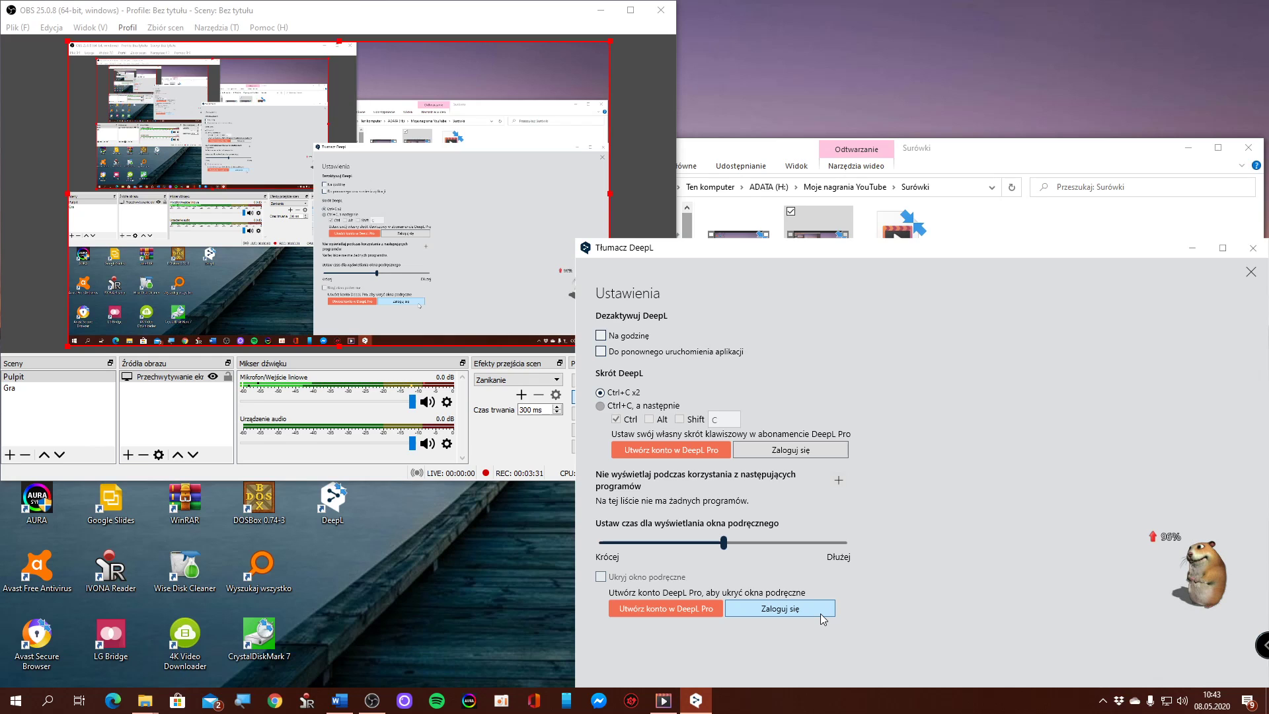
{"action": "left_click", "coordinate": [636, 614]}
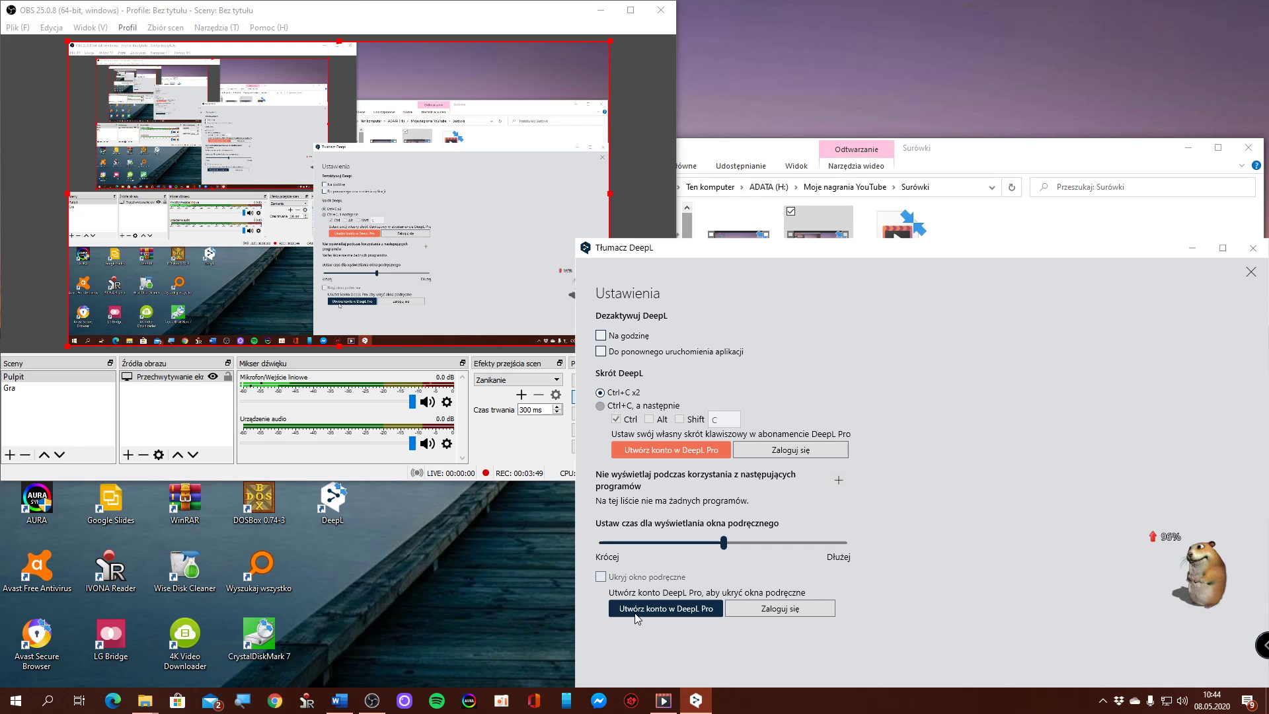
- Close the File Explorer windows behind DeepL and the DeepL settings window
{"action": "left_click", "coordinate": [1252, 154]}
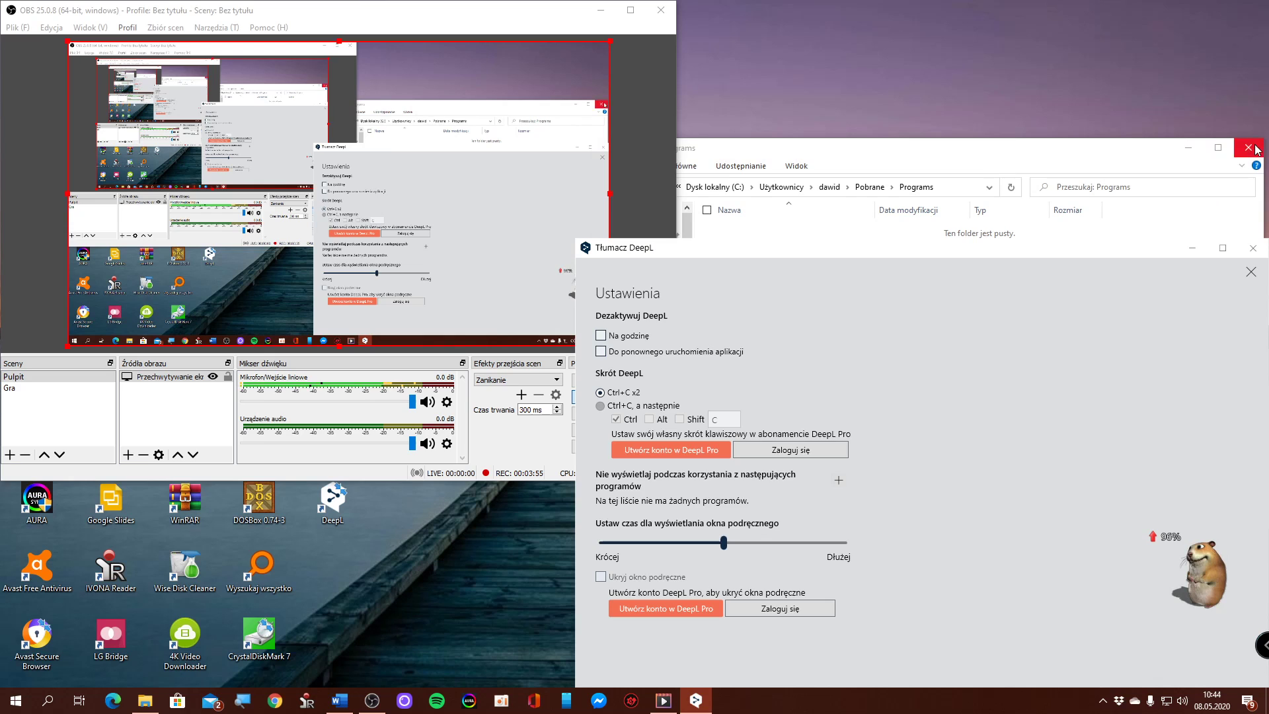
{"action": "left_click", "coordinate": [1250, 150]}
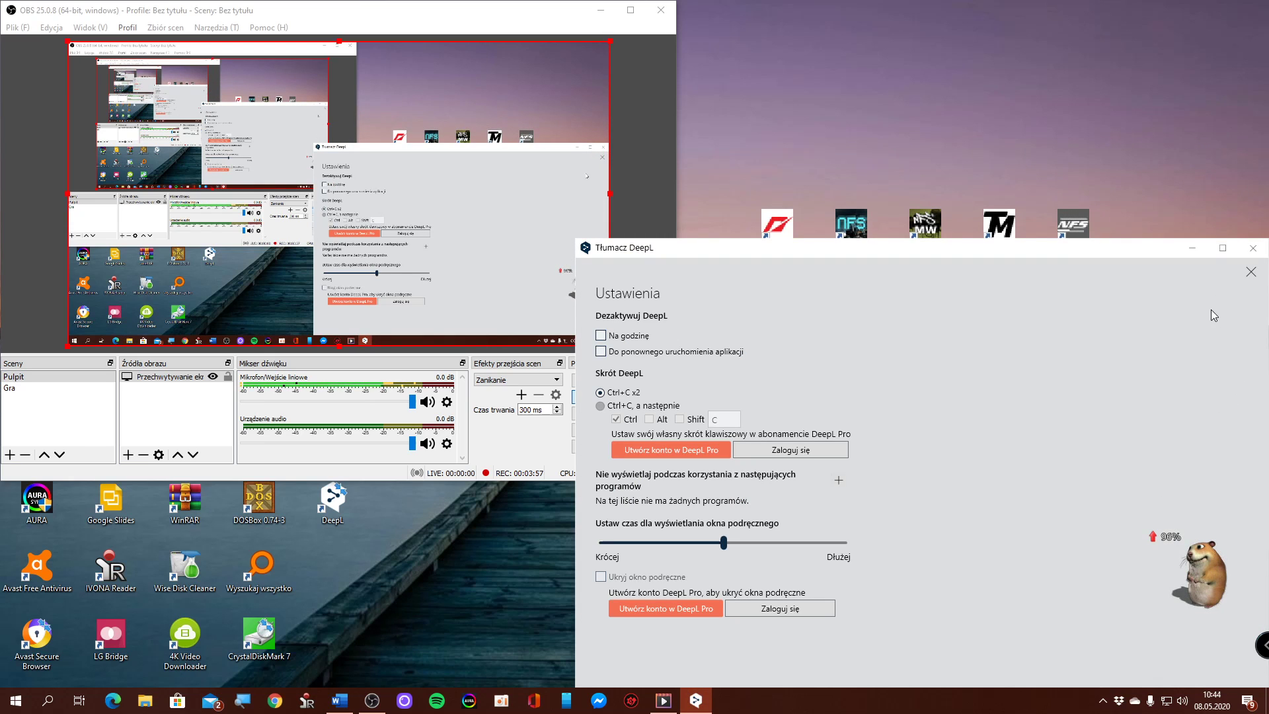
{"action": "left_click", "coordinate": [1252, 248]}
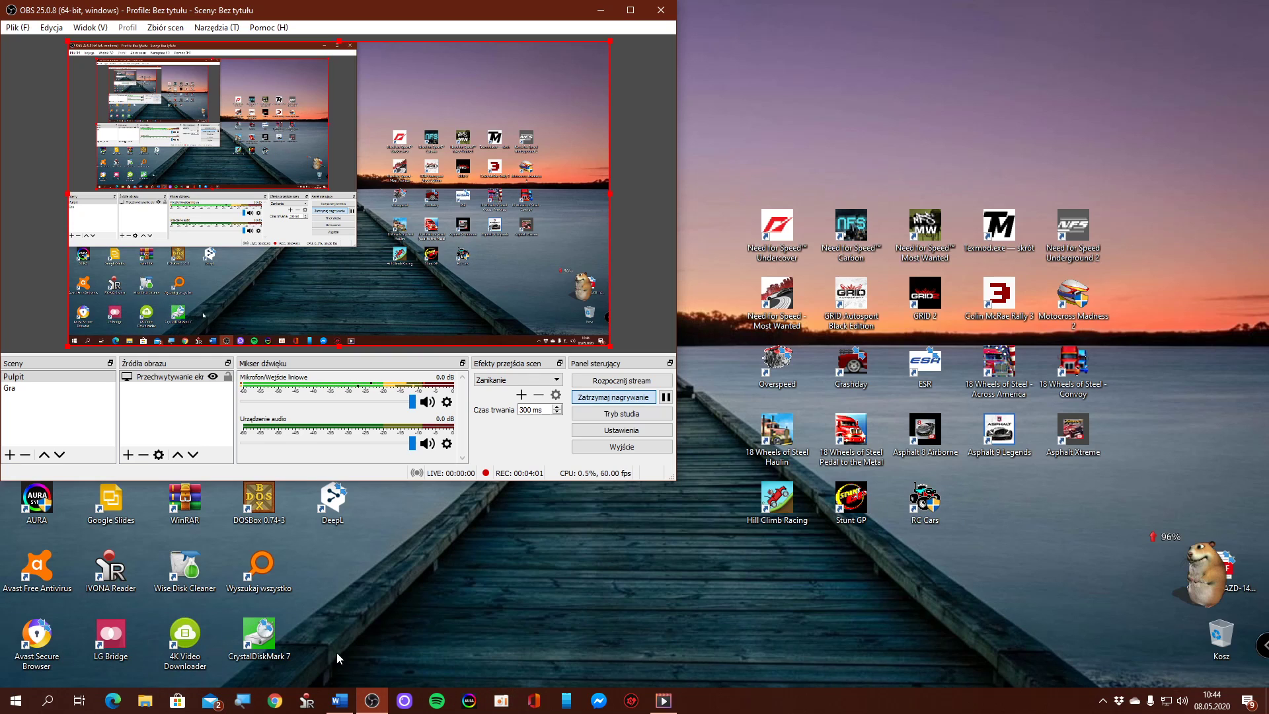
- Reopen DeepL from the hidden system tray icons, look over its application options without choosing one, and close its window
{"action": "left_click", "coordinate": [1103, 703]}
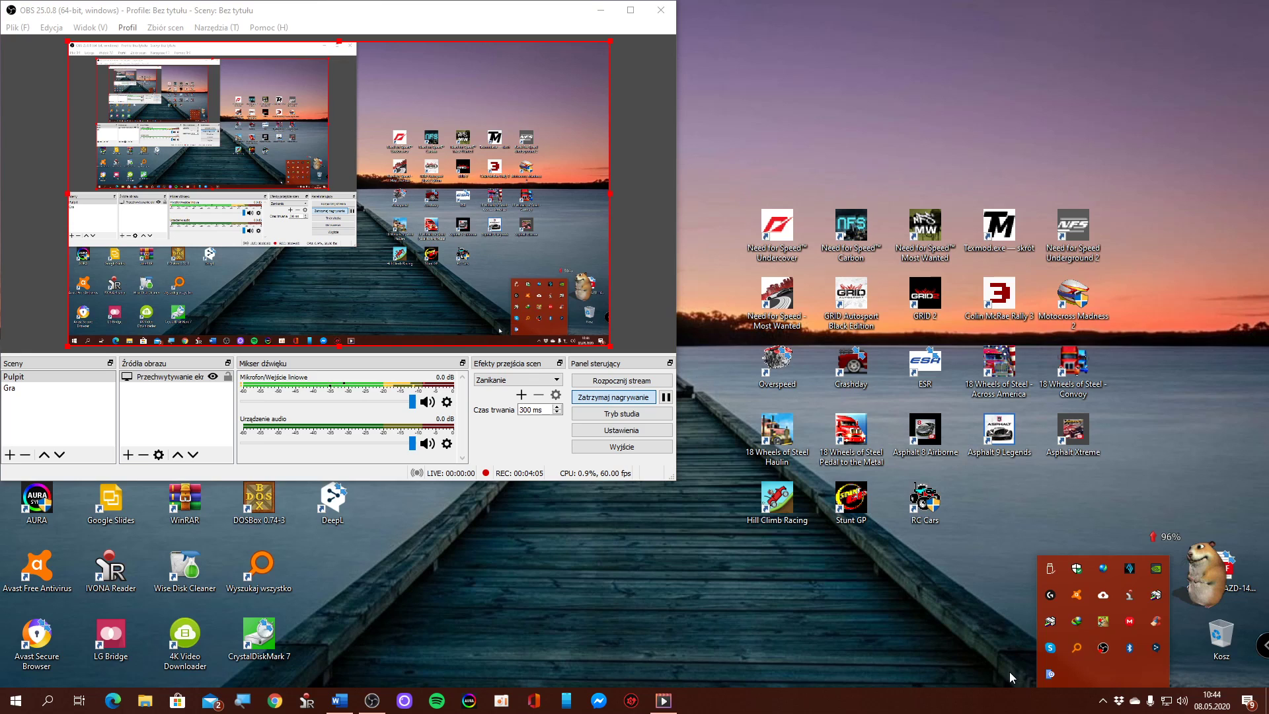
{"action": "left_click", "coordinate": [1157, 646]}
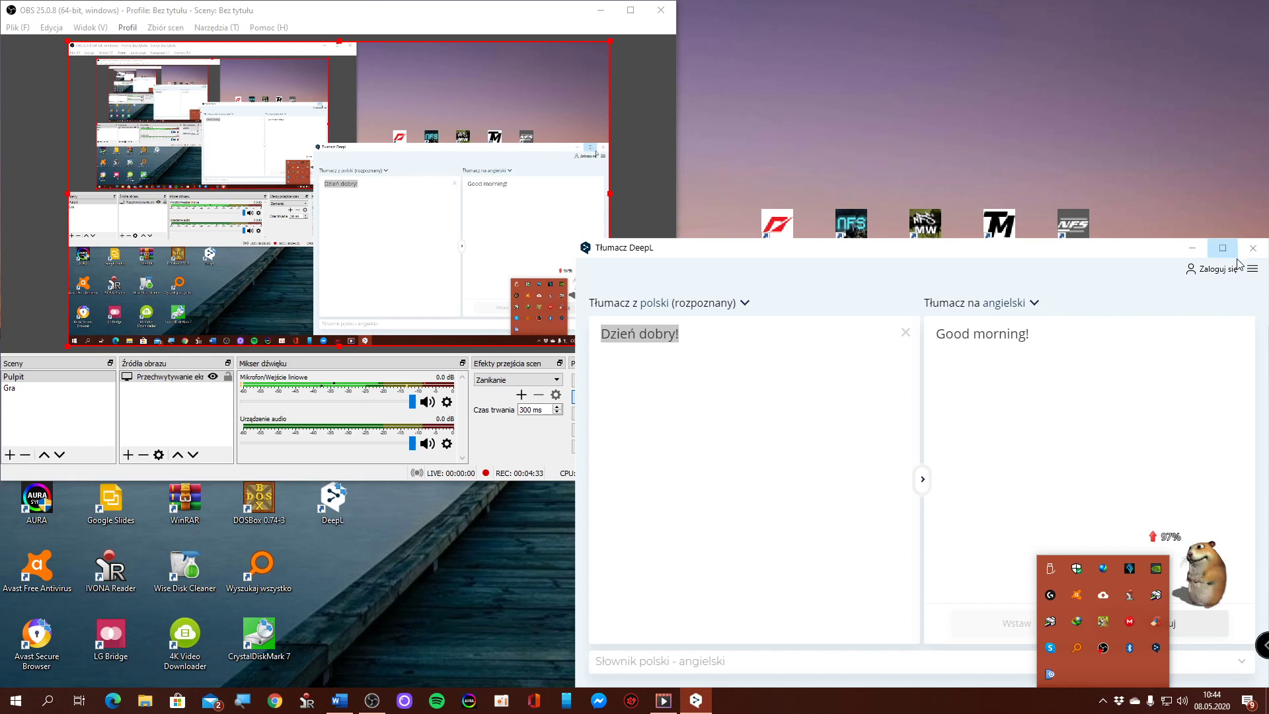
{"action": "left_click", "coordinate": [1252, 272]}
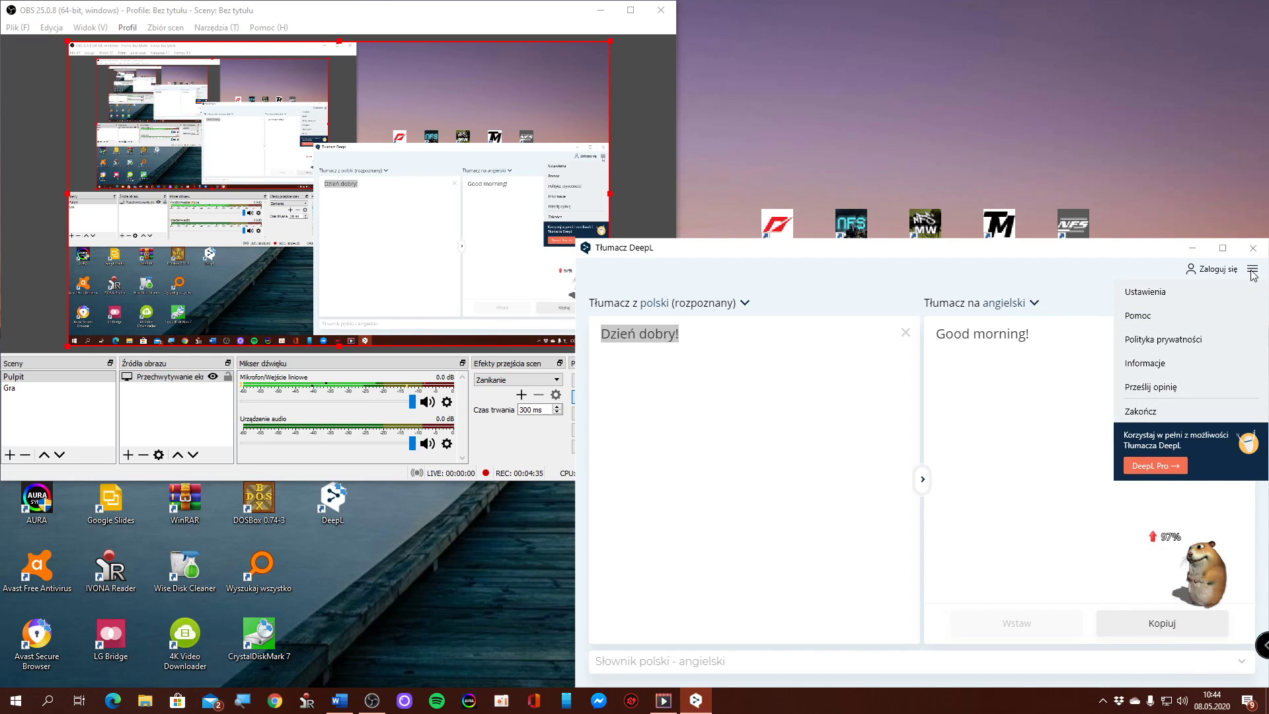
{"action": "left_click", "coordinate": [1251, 272]}
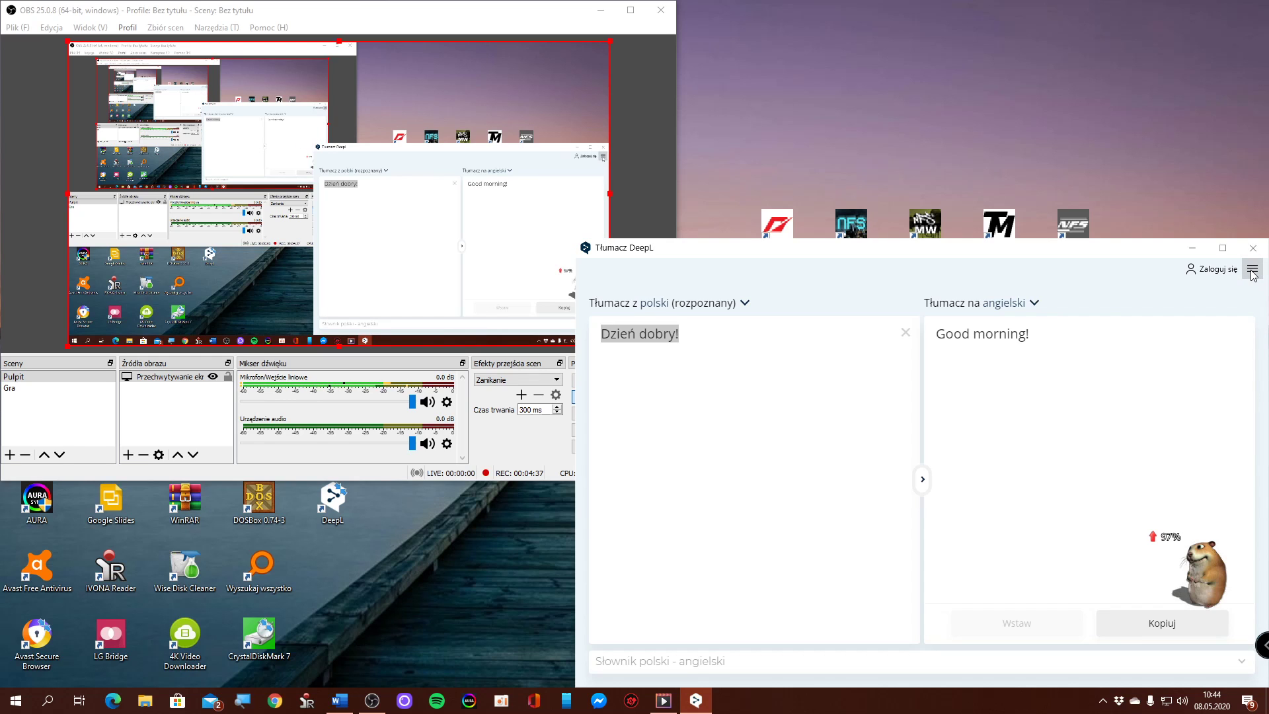
{"action": "left_click", "coordinate": [1252, 251]}
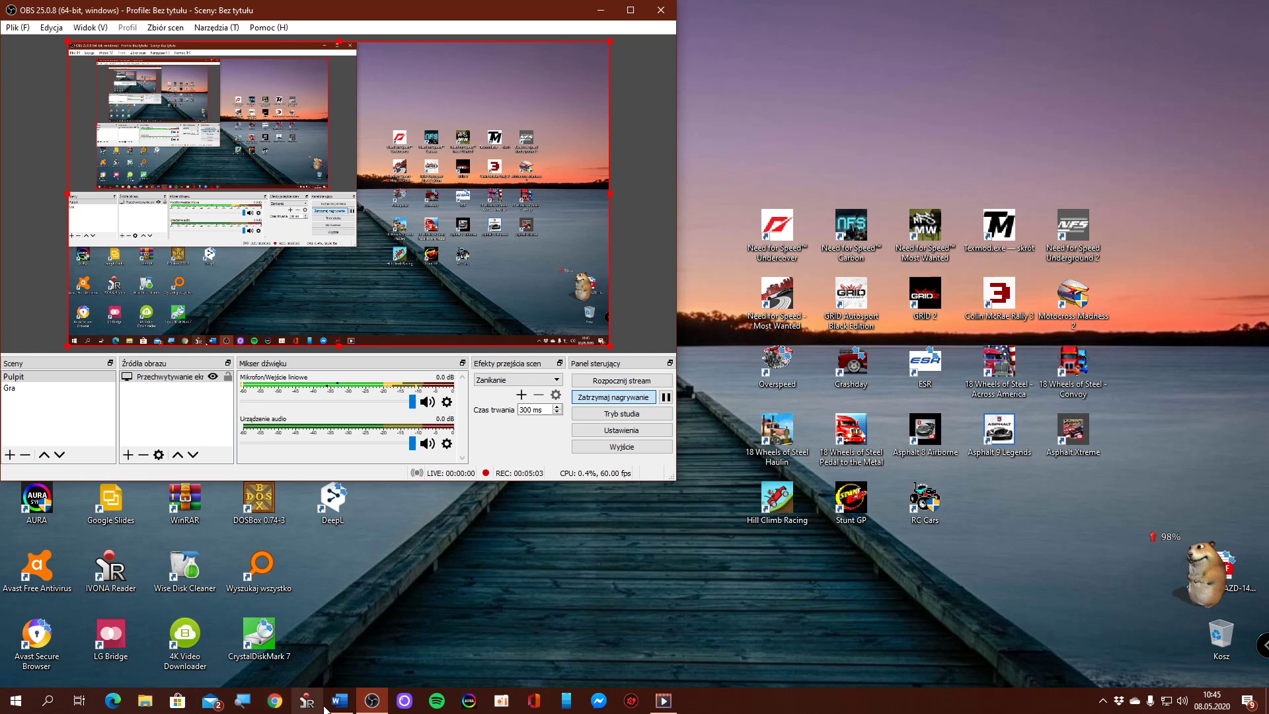
{"action": "left_click", "coordinate": [370, 705]}
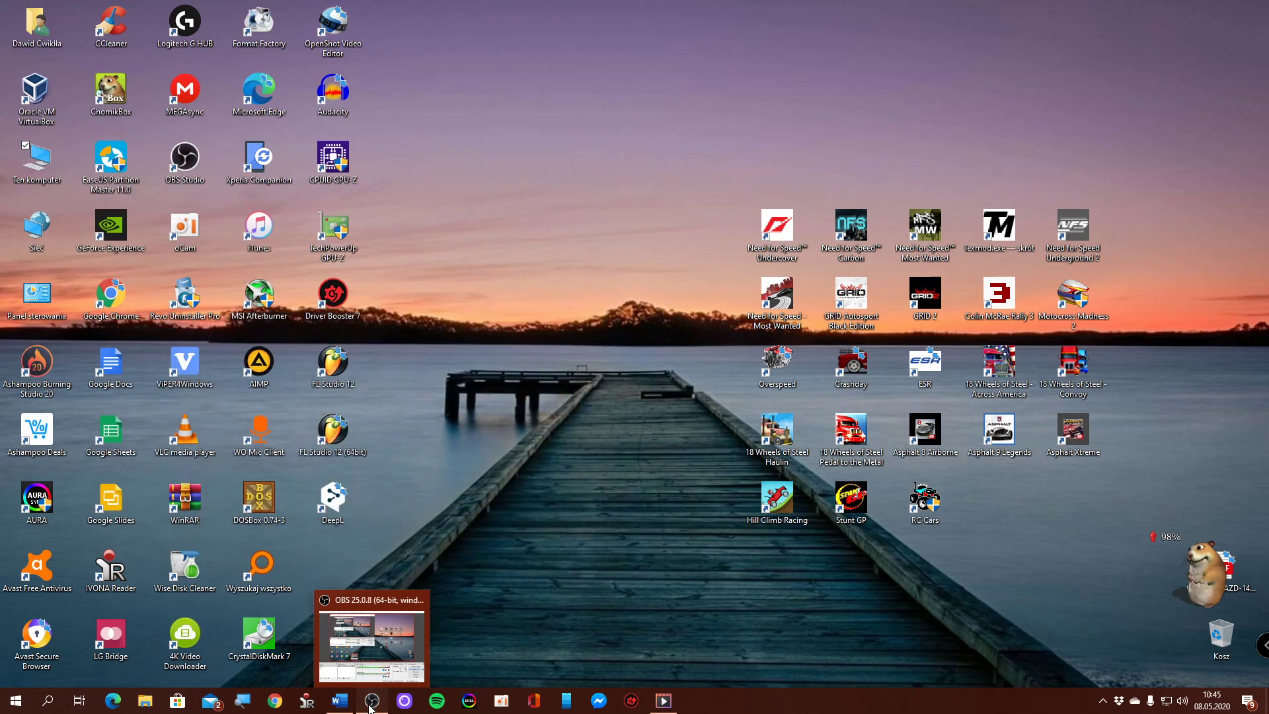
{"action": "left_click", "coordinate": [370, 706]}
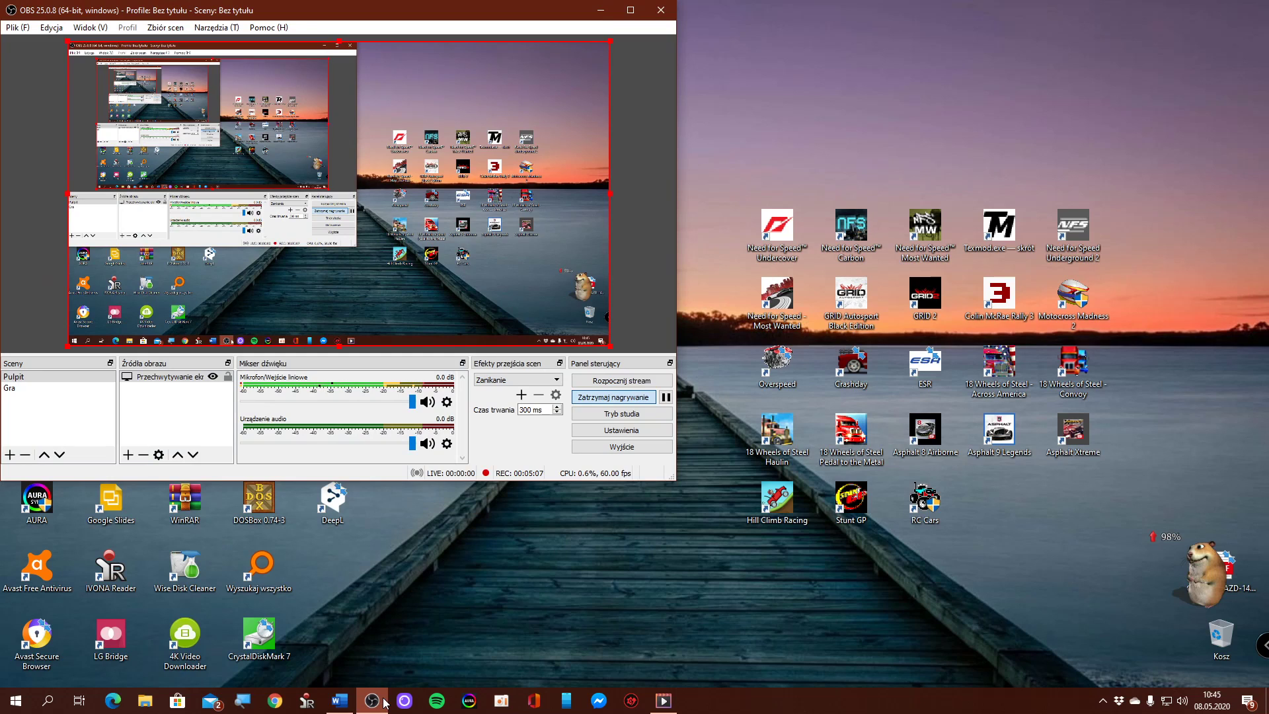